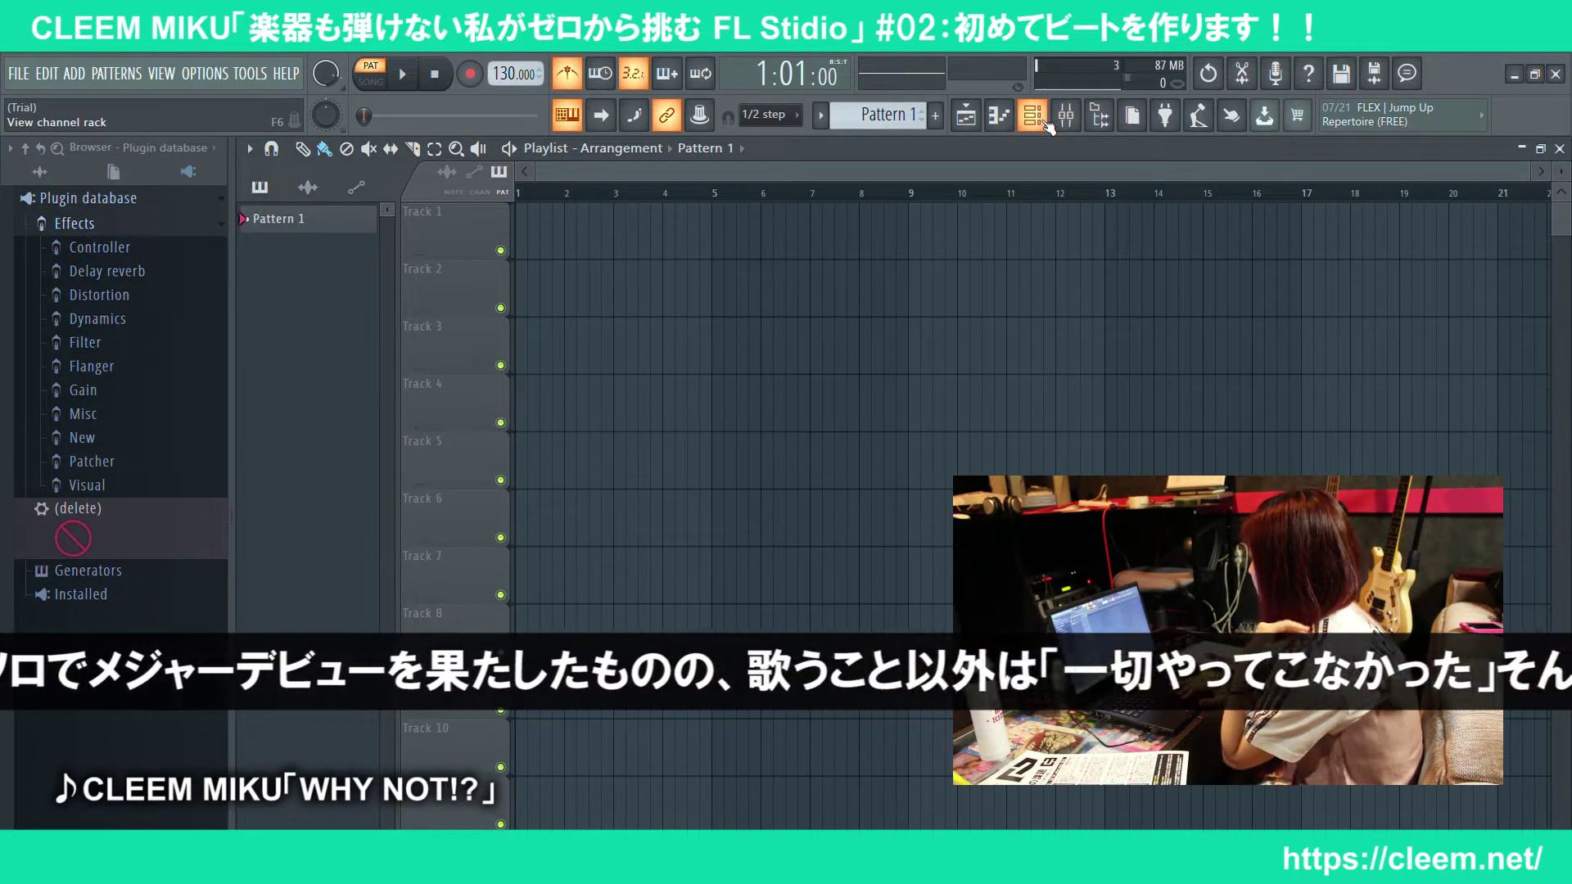
Step: Open the channel rack and place Clap and Snare hits on steps 5 and 13 of Pattern 1
{"action": "left_click", "coordinate": [1033, 117]}
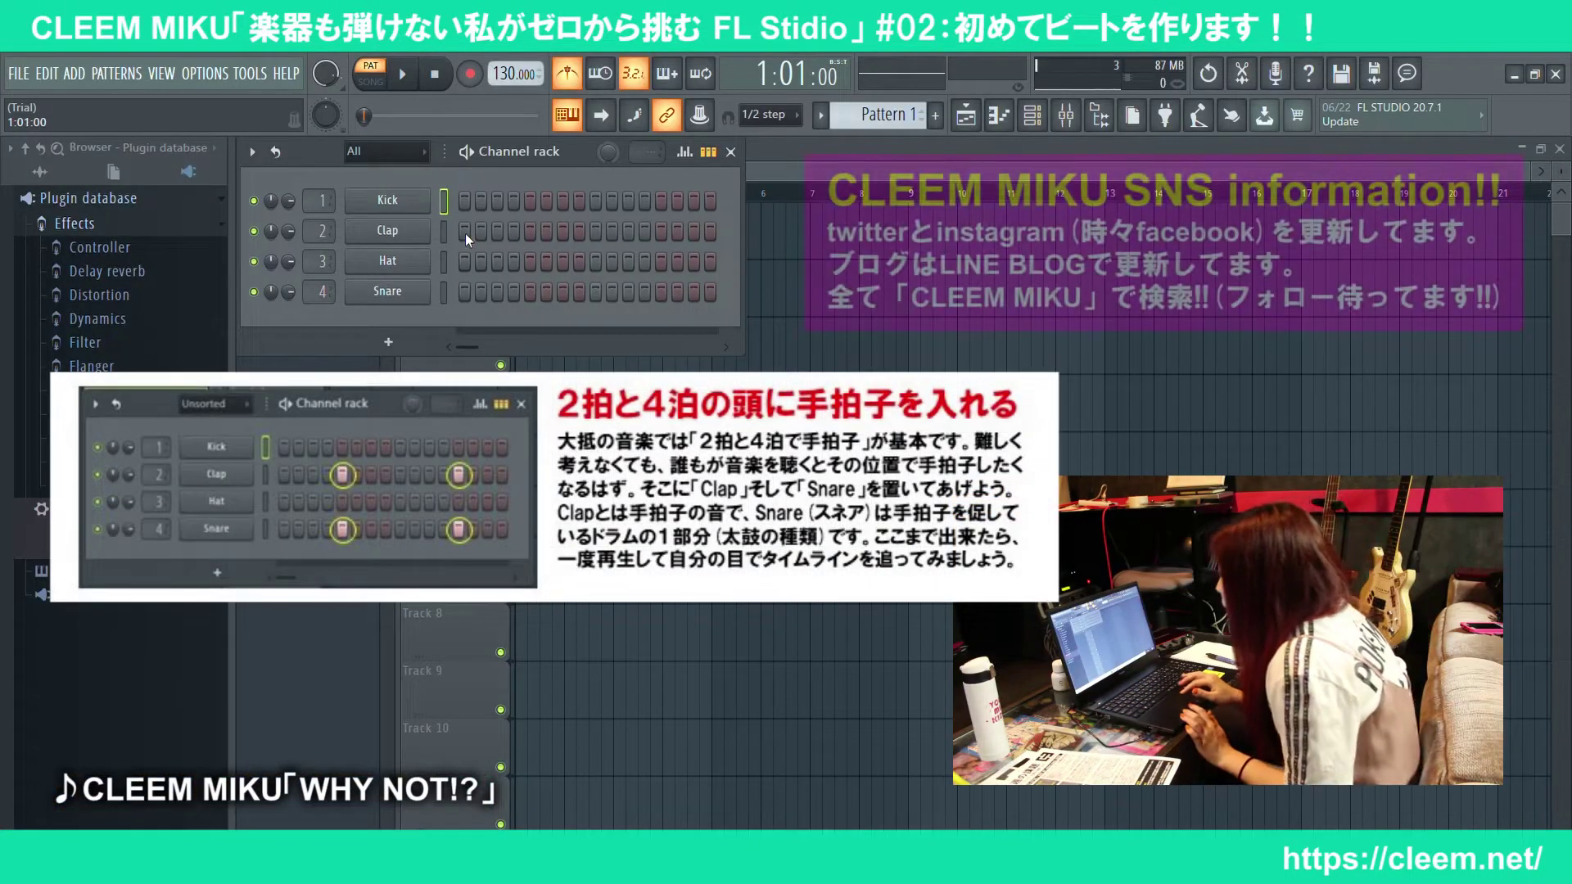
{"action": "left_click", "coordinate": [444, 292]}
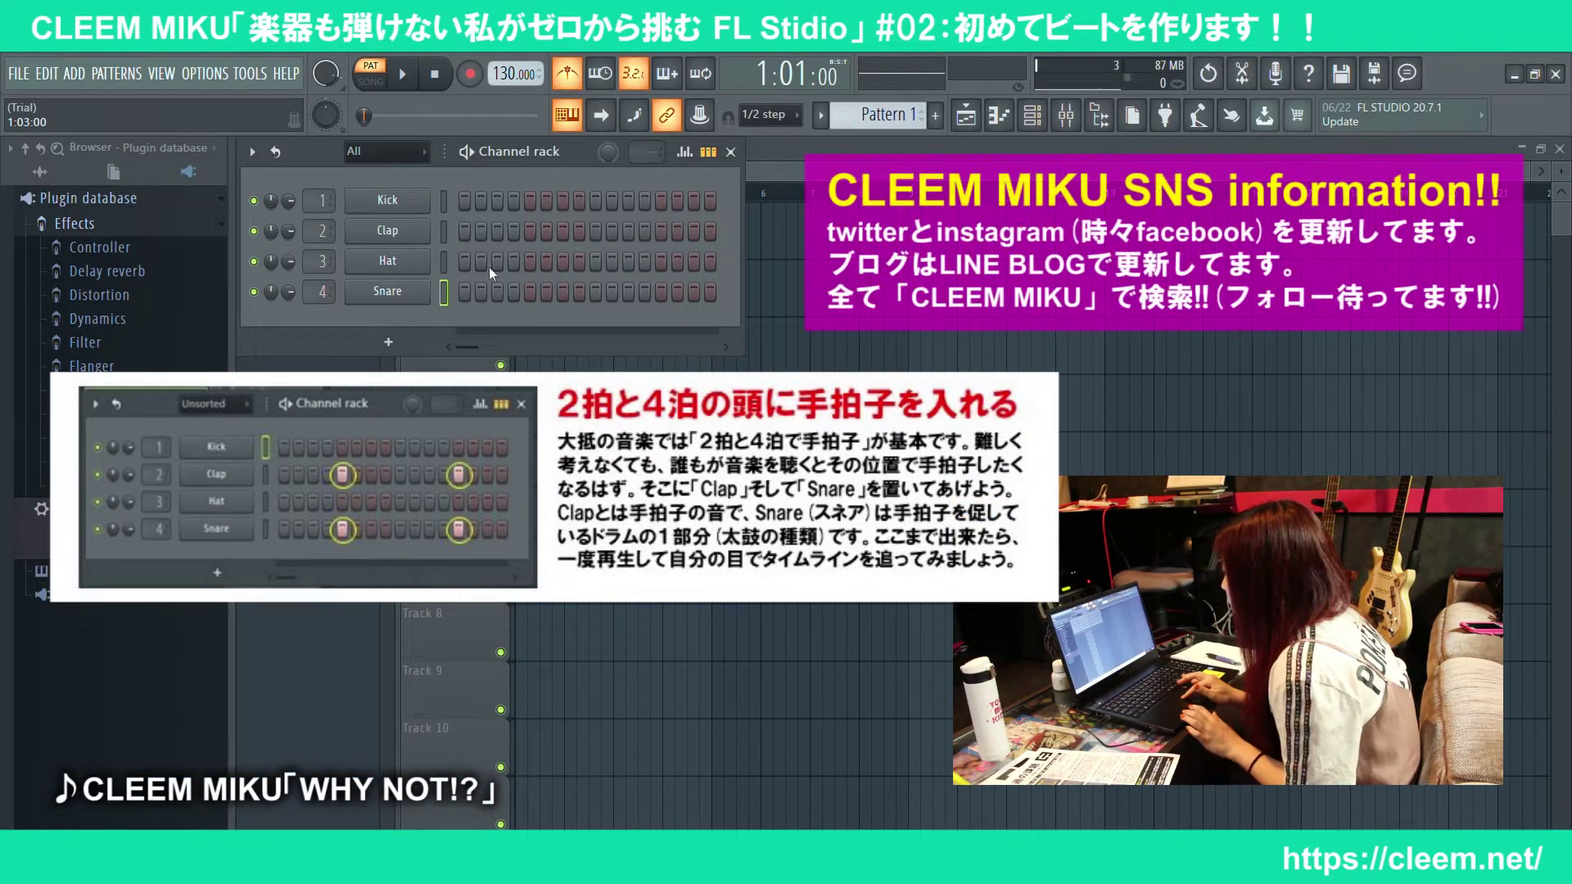
{"action": "left_click", "coordinate": [533, 231]}
{"action": "left_click", "coordinate": [532, 290]}
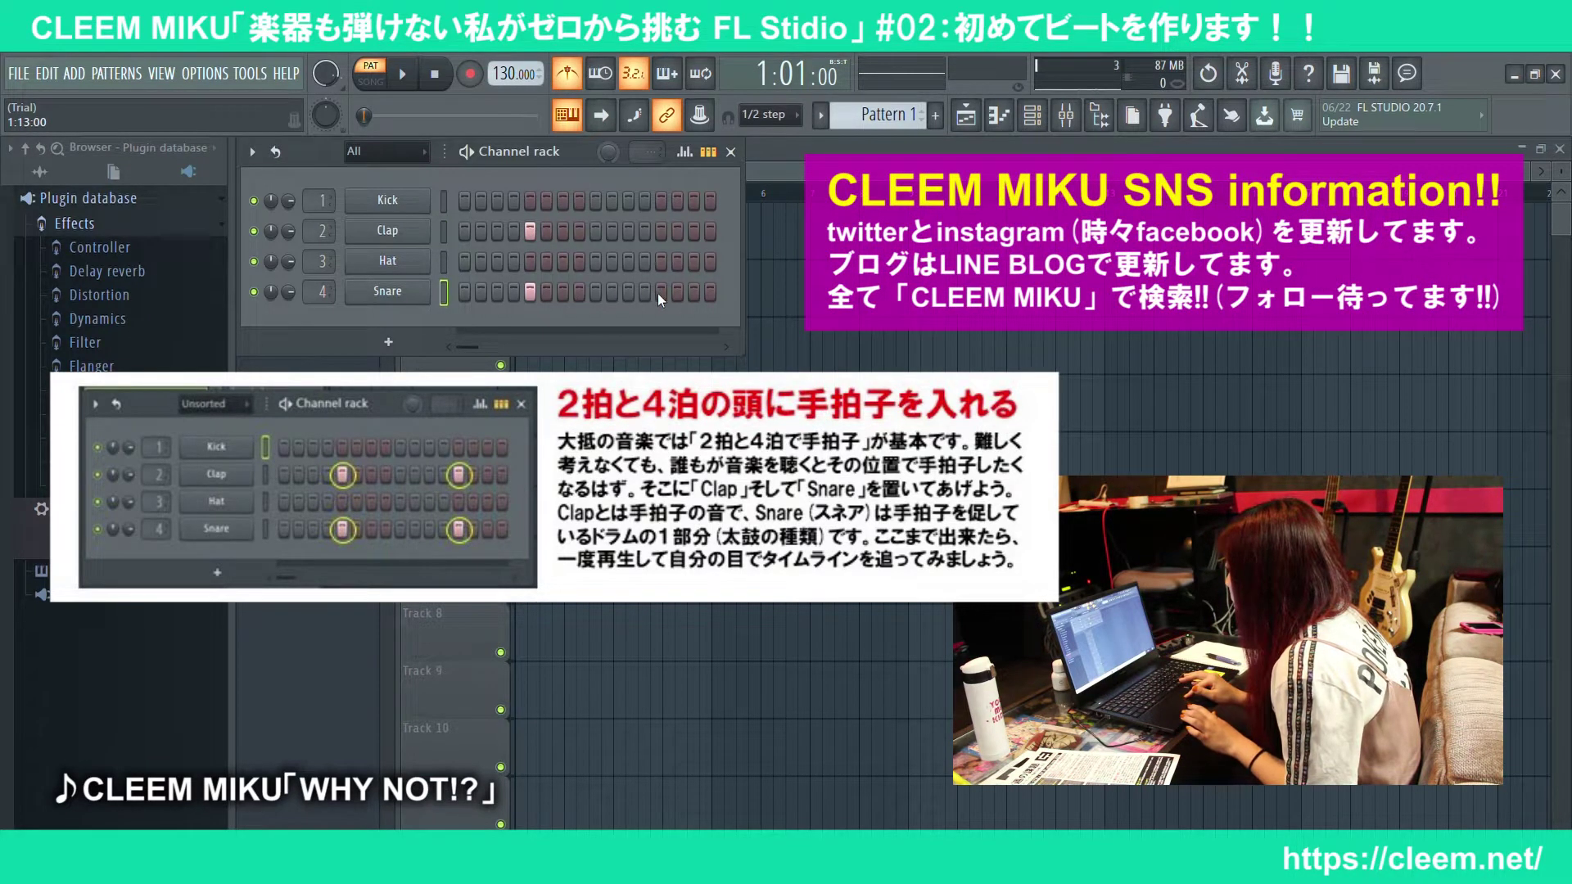
{"action": "left_click", "coordinate": [662, 231]}
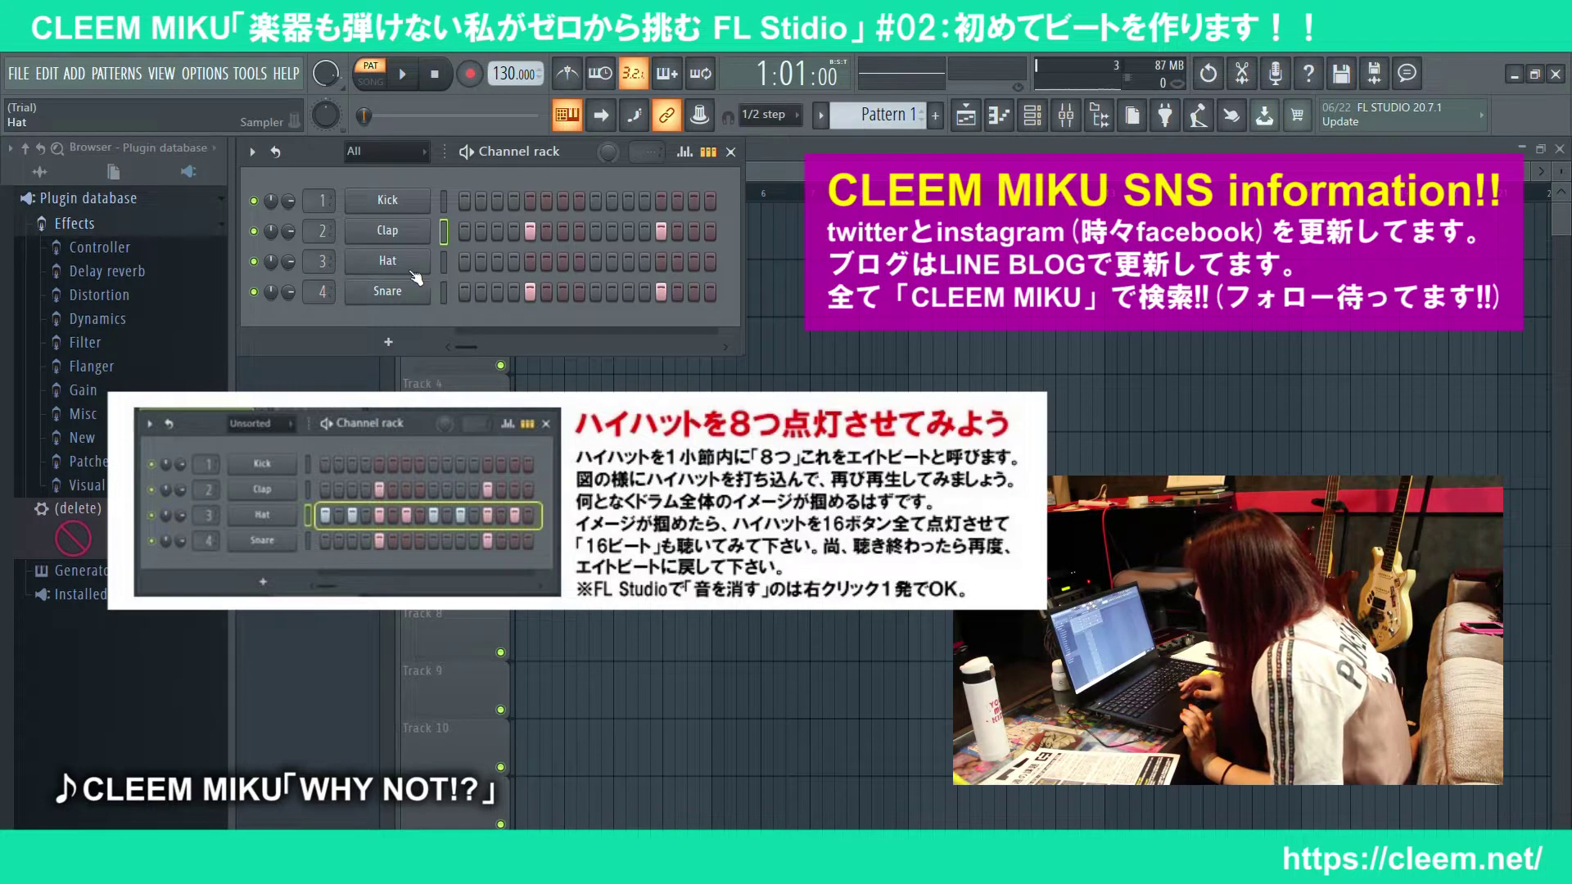
Step: Fill the Hat channel with an eight-beat rhythm on every odd step from 1 to 15, and play the pattern
{"action": "left_click", "coordinate": [465, 261]}
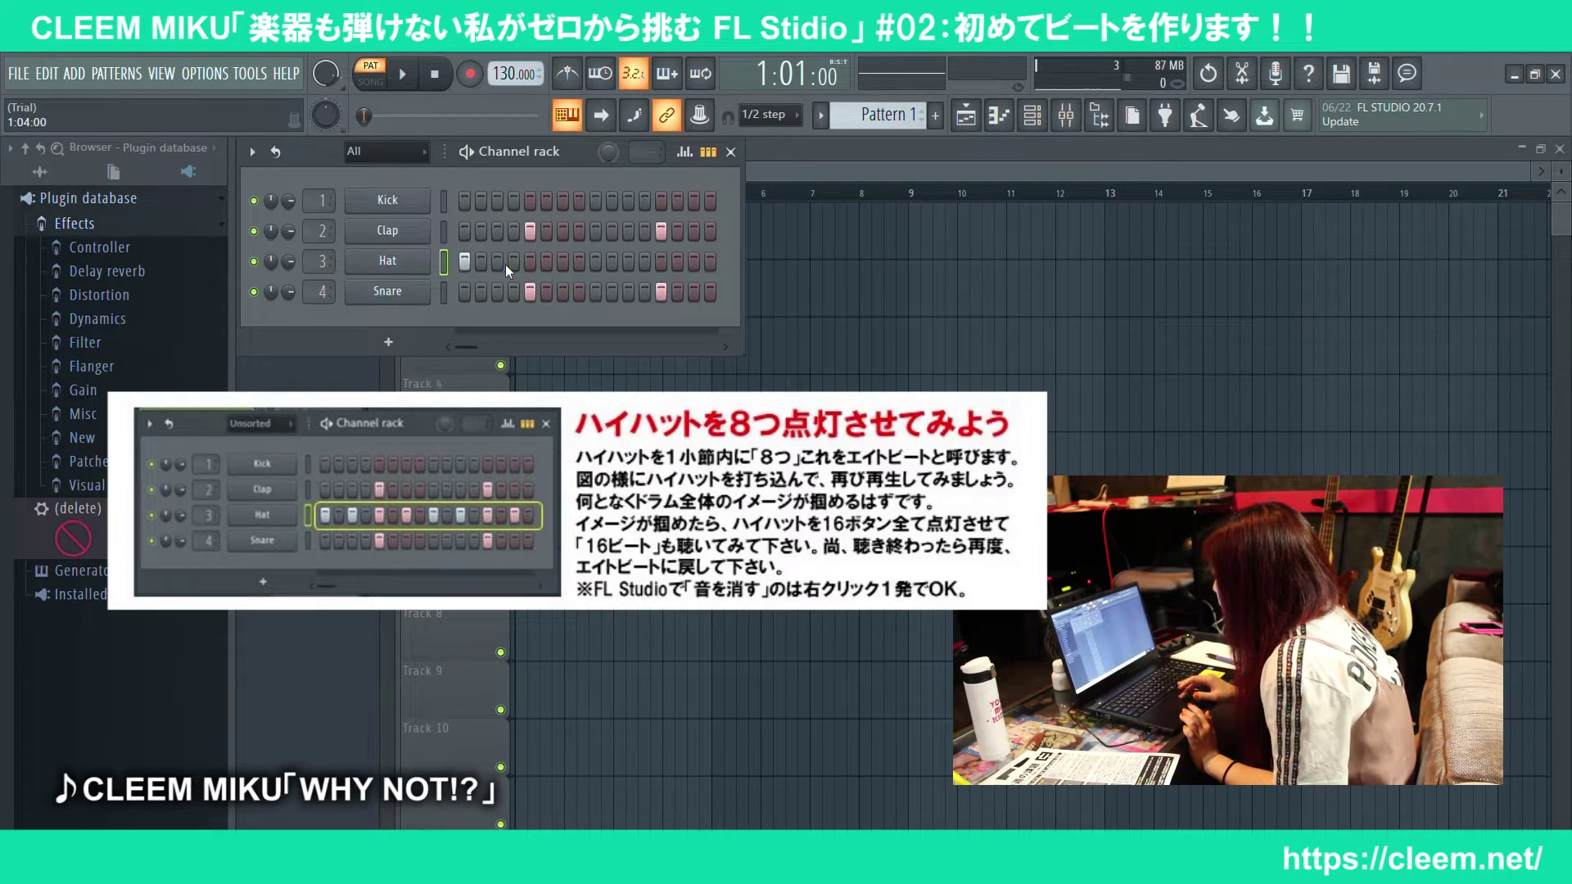
{"action": "left_click", "coordinate": [563, 261]}
{"action": "left_click", "coordinate": [595, 261]}
{"action": "left_click", "coordinate": [628, 261]}
{"action": "left_click", "coordinate": [661, 261]}
{"action": "left_click", "coordinate": [693, 261]}
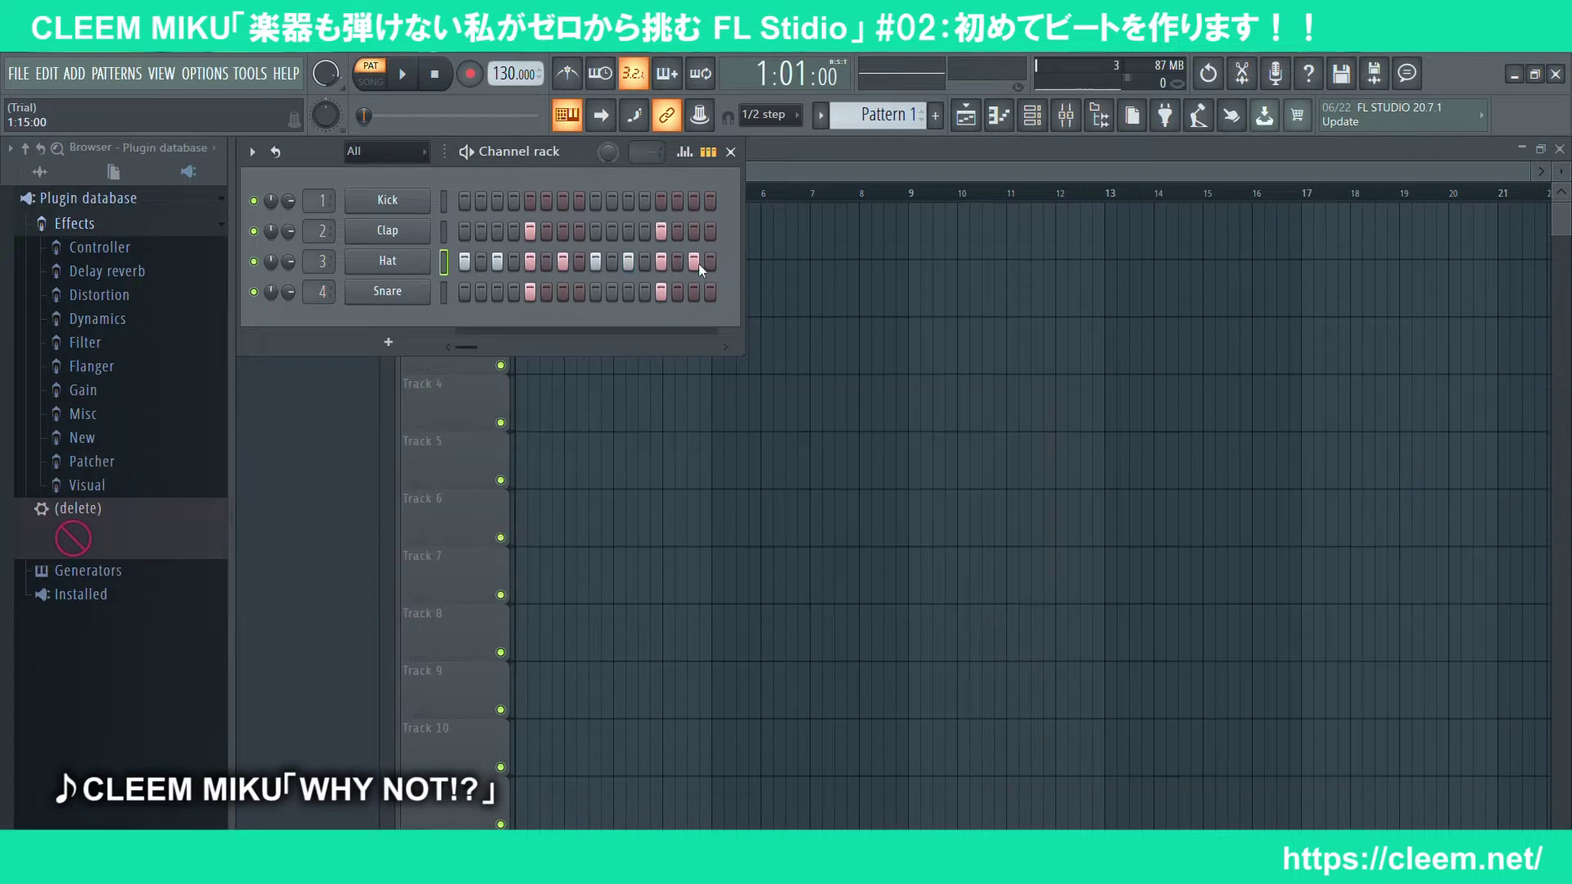
{"action": "key", "text": "space"}
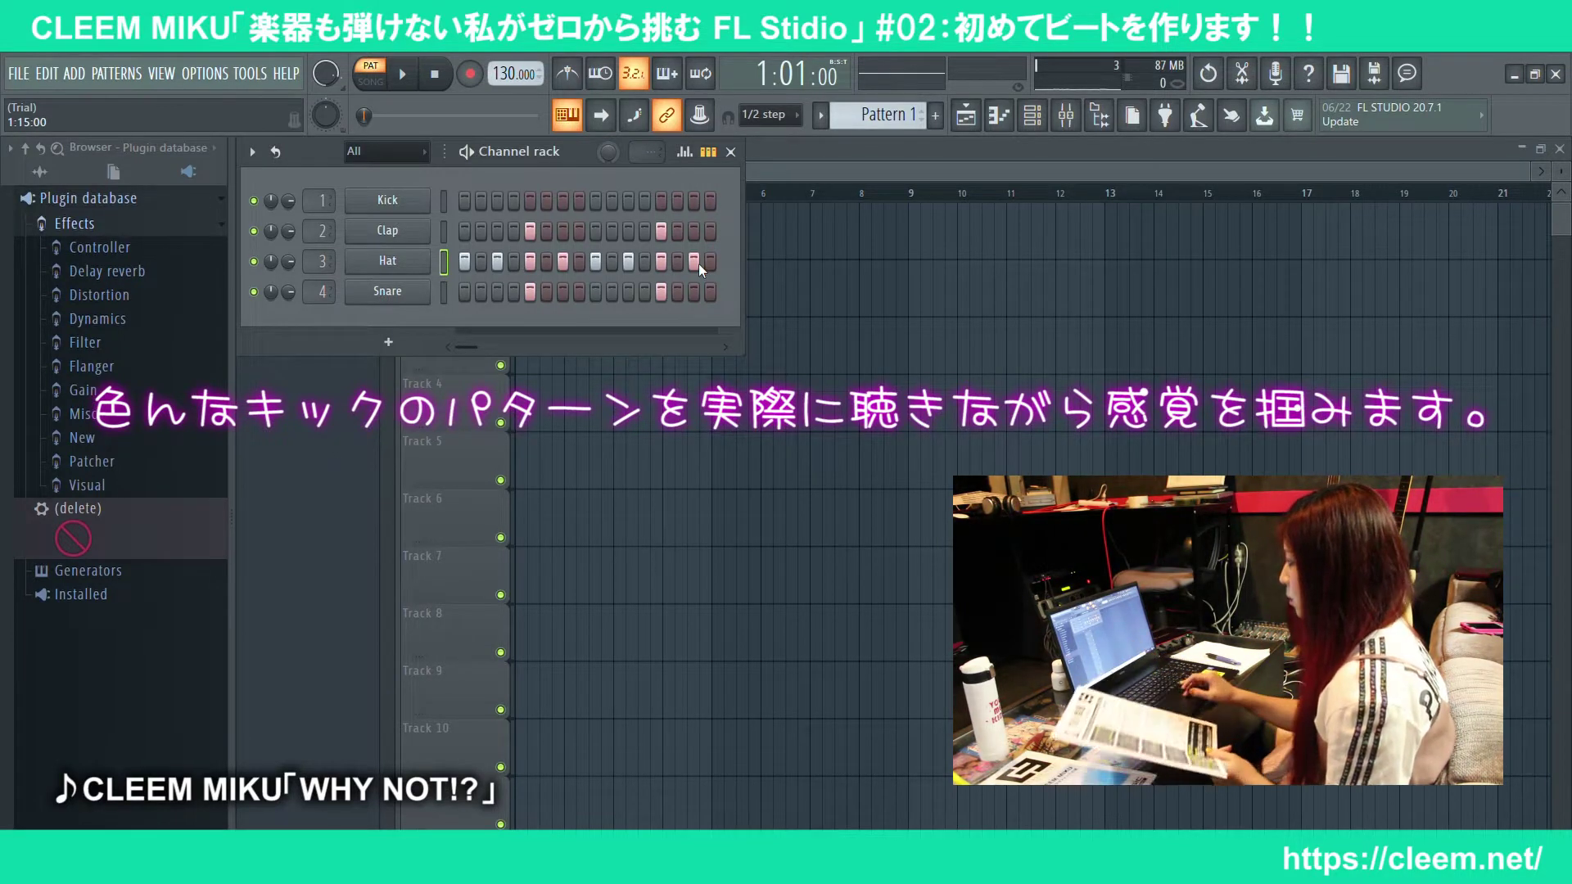
Step: Add a Kick hit on step 1 and play the pattern back
{"action": "left_click", "coordinate": [465, 202]}
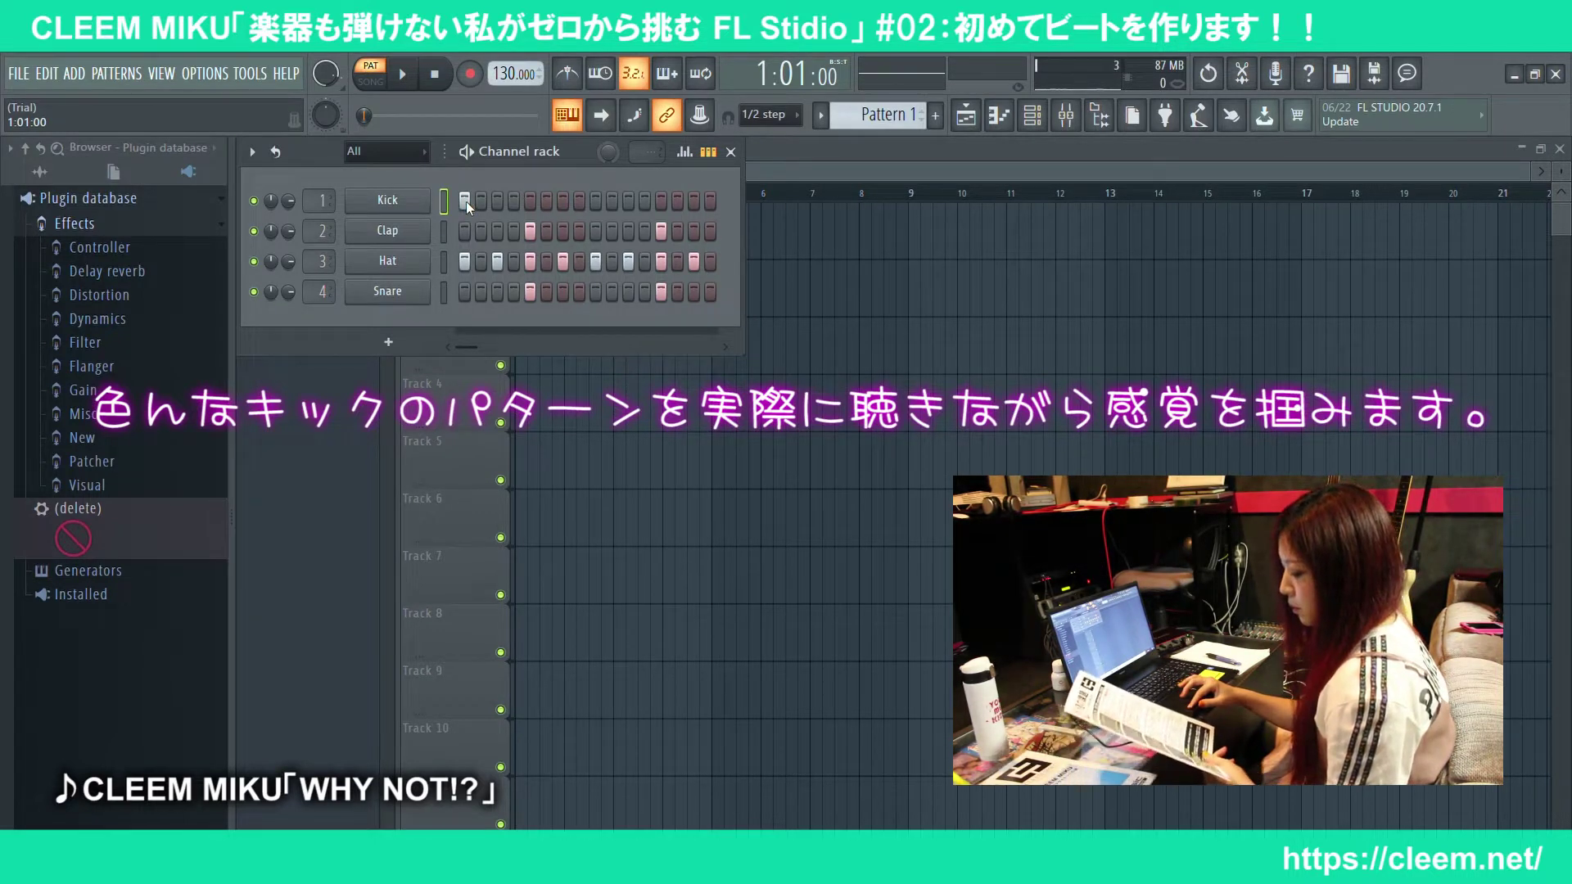
{"action": "key", "text": "space"}
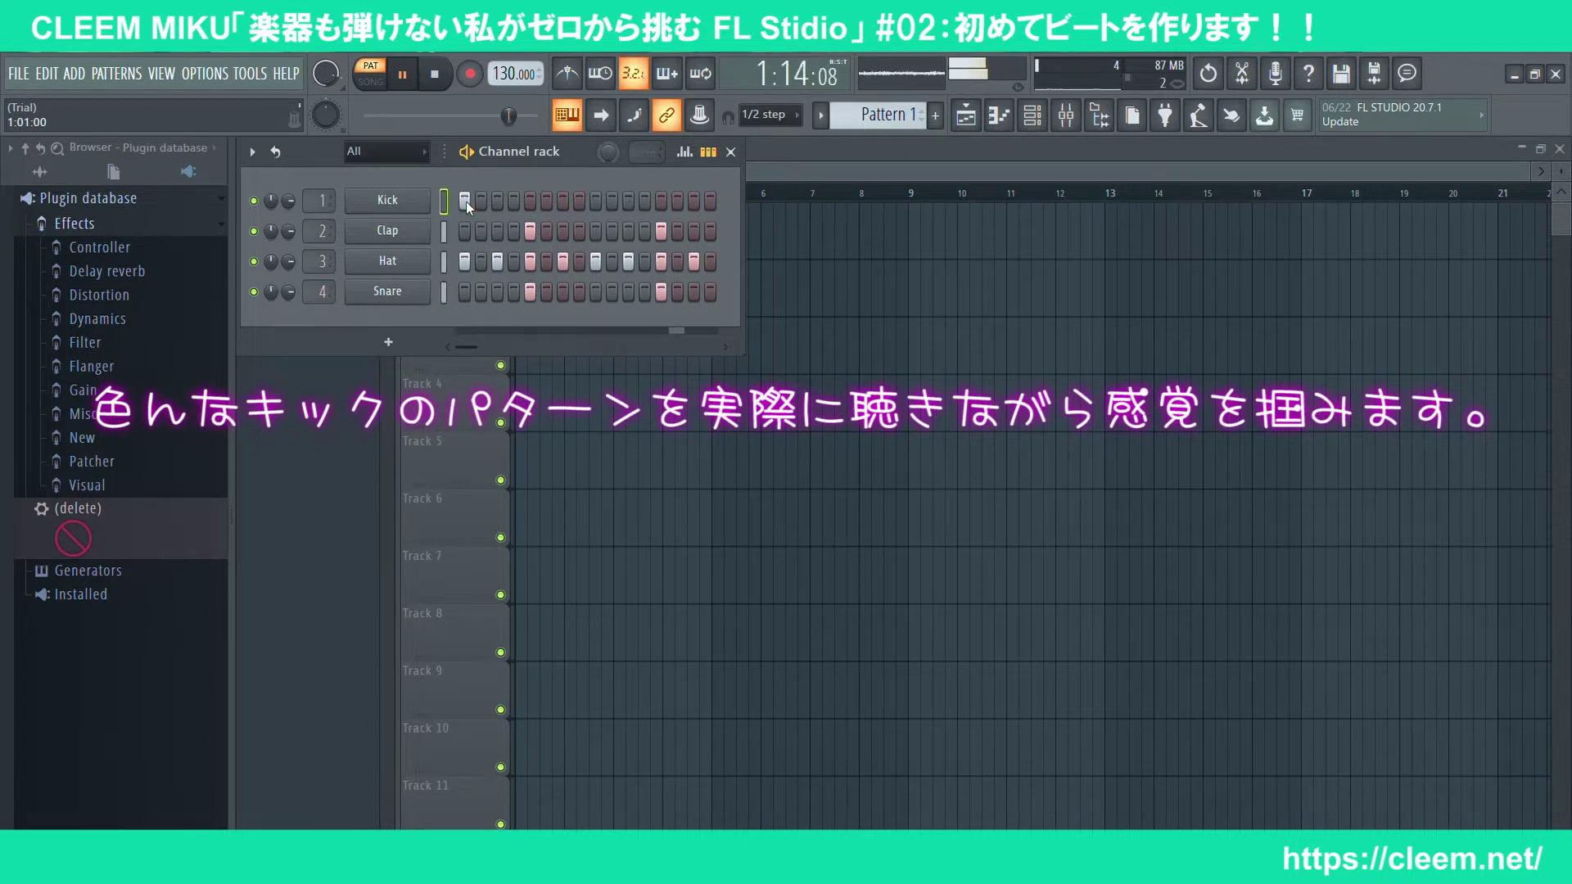
{"action": "key", "text": "space"}
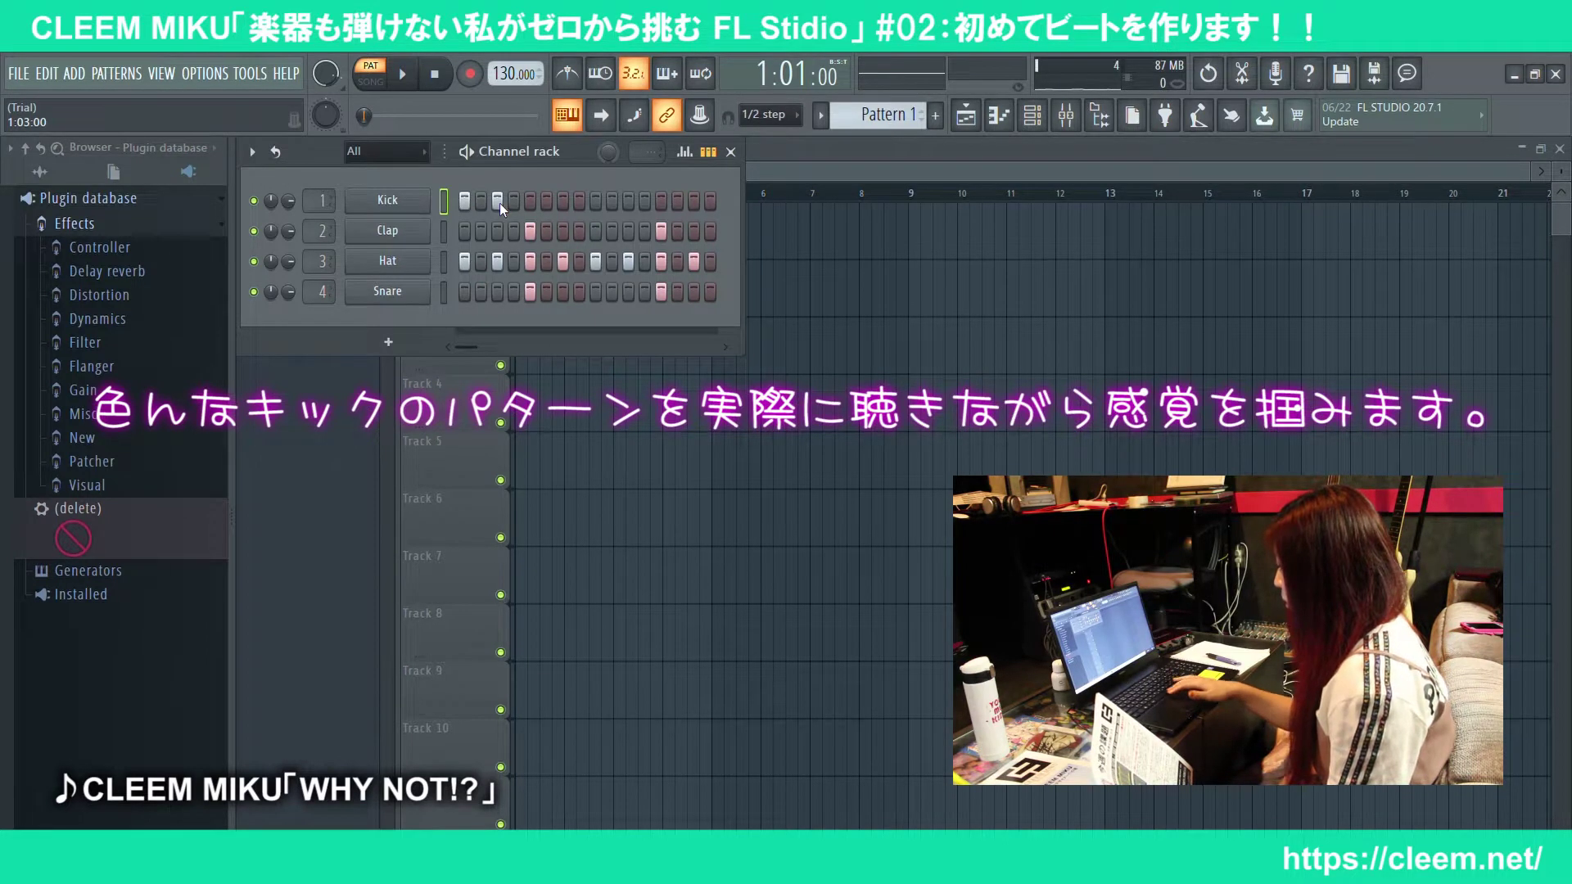
Step: Try an extra Kick on step 3 during playback, remove it and try step 4 instead
{"action": "key", "text": "space"}
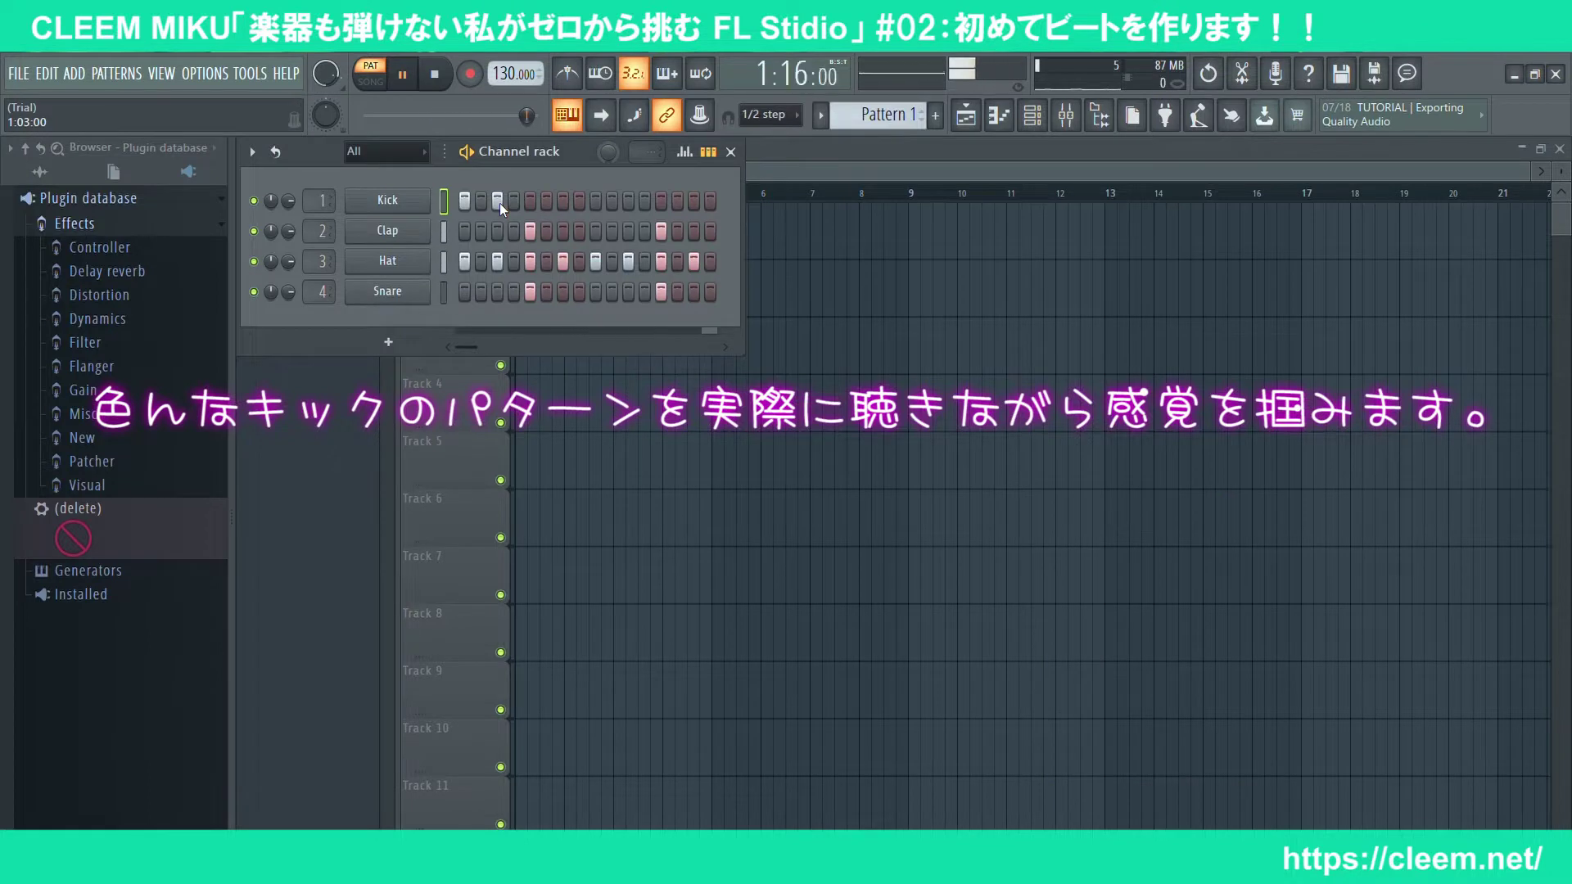
{"action": "key", "text": "space"}
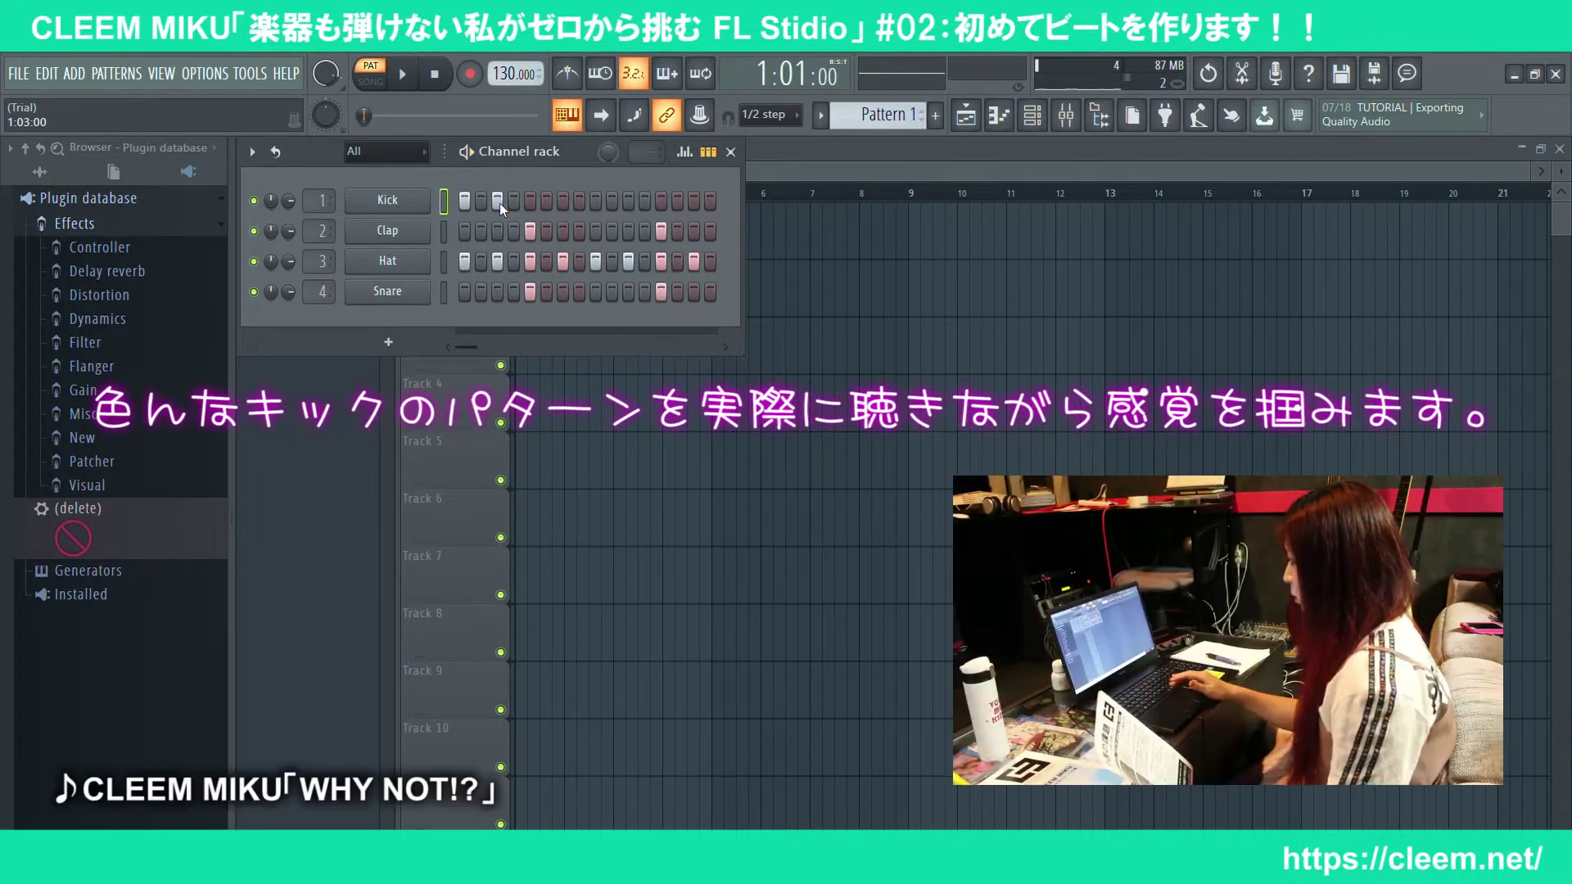
{"action": "left_click", "coordinate": [498, 202]}
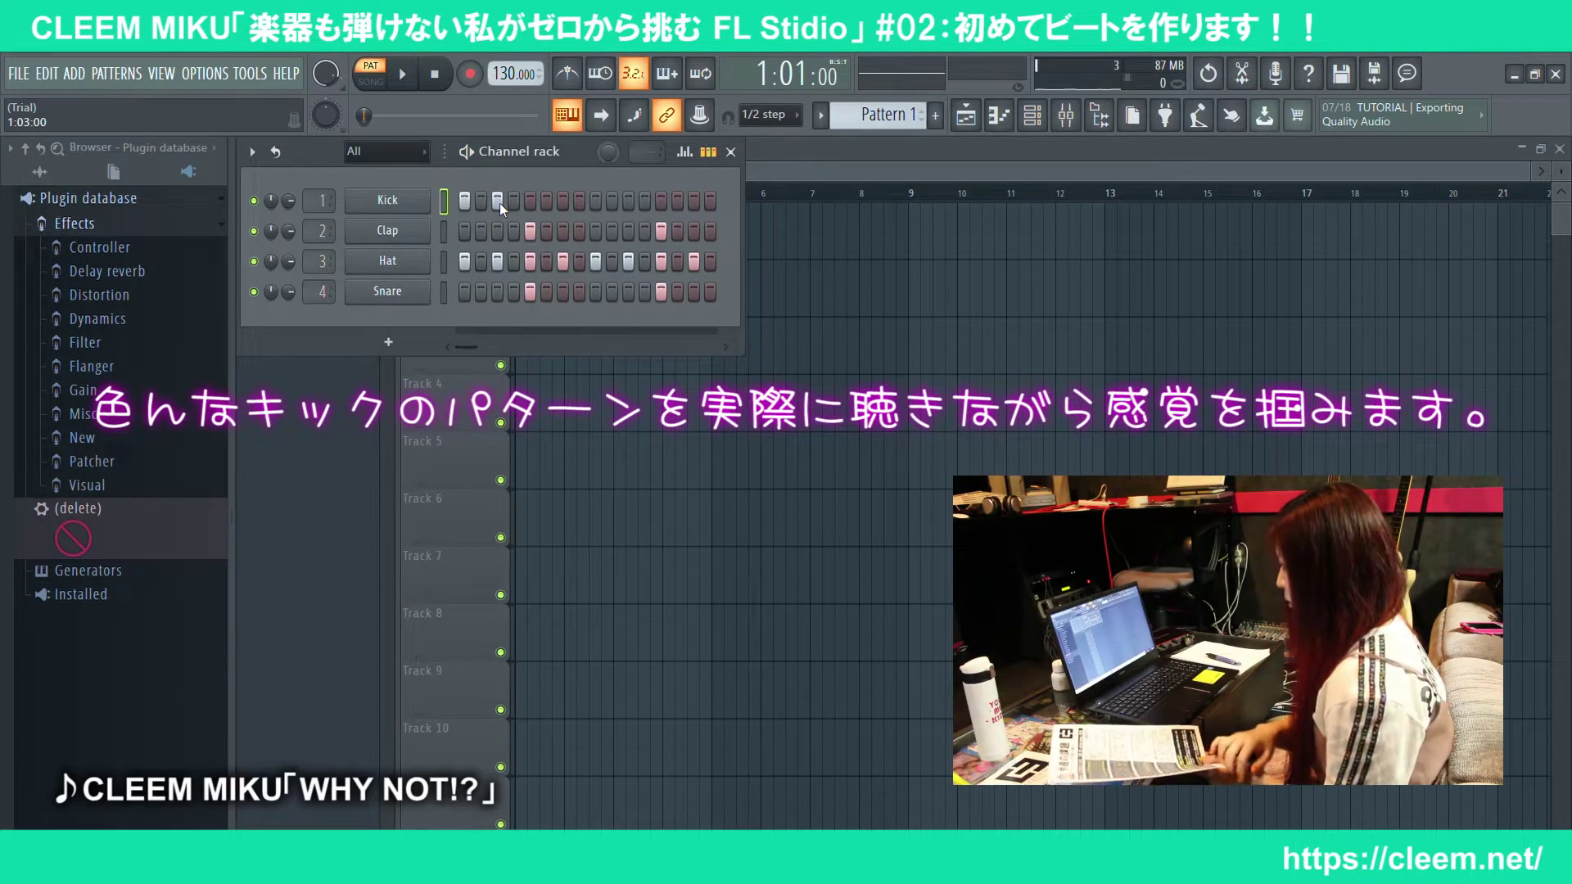
{"action": "left_click", "coordinate": [516, 202]}
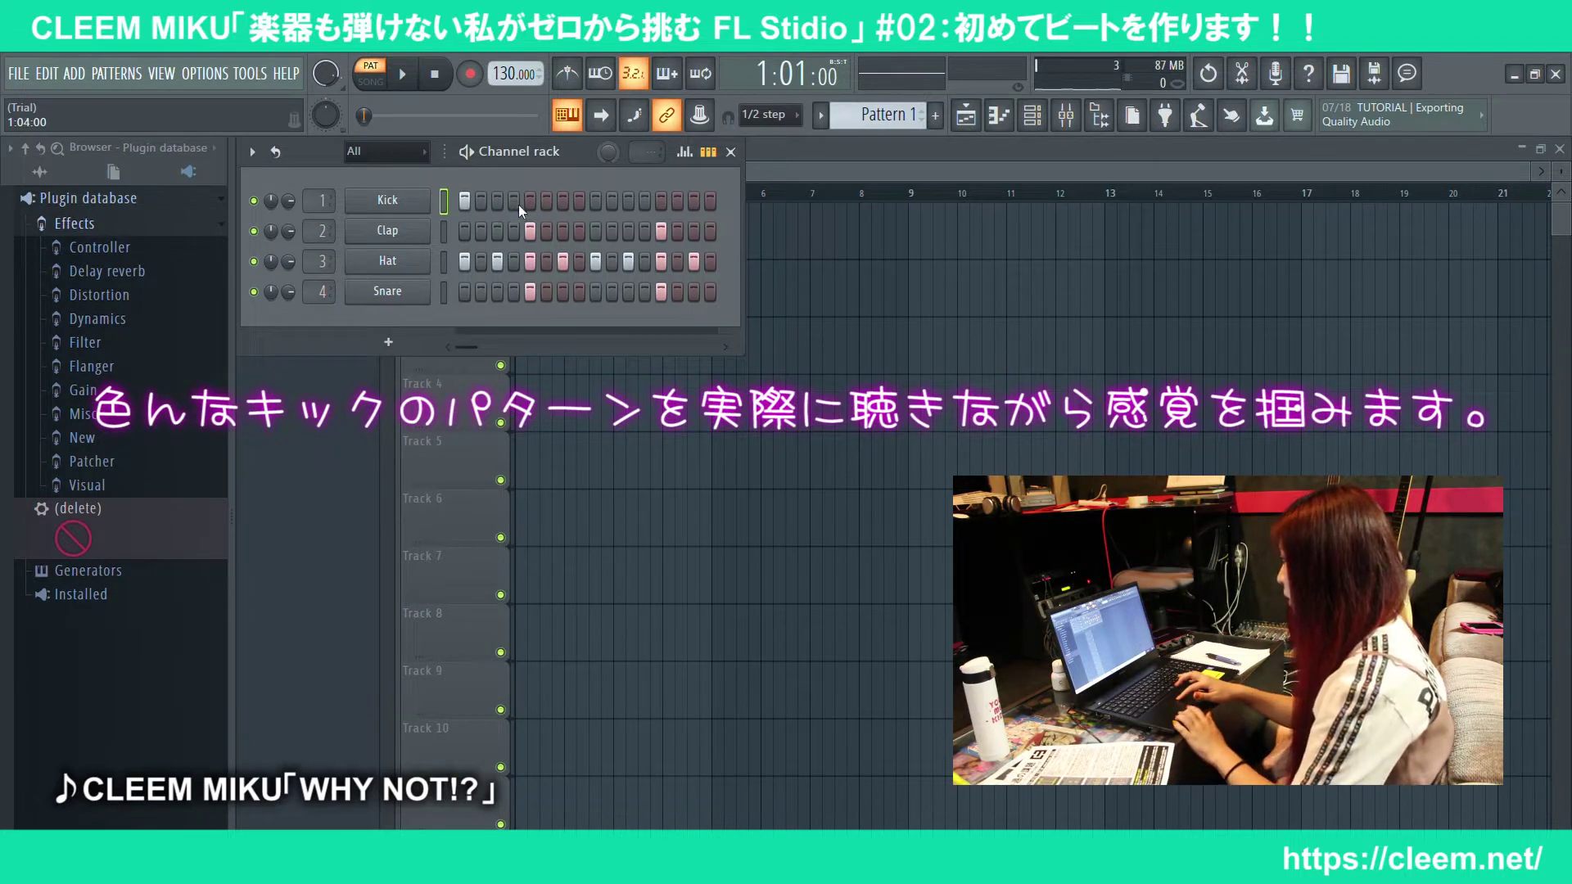
Step: Set the Kick to a four-on-the-floor rhythm on steps 1, 5, 9 and 13, and play the pattern
{"action": "key", "text": "space"}
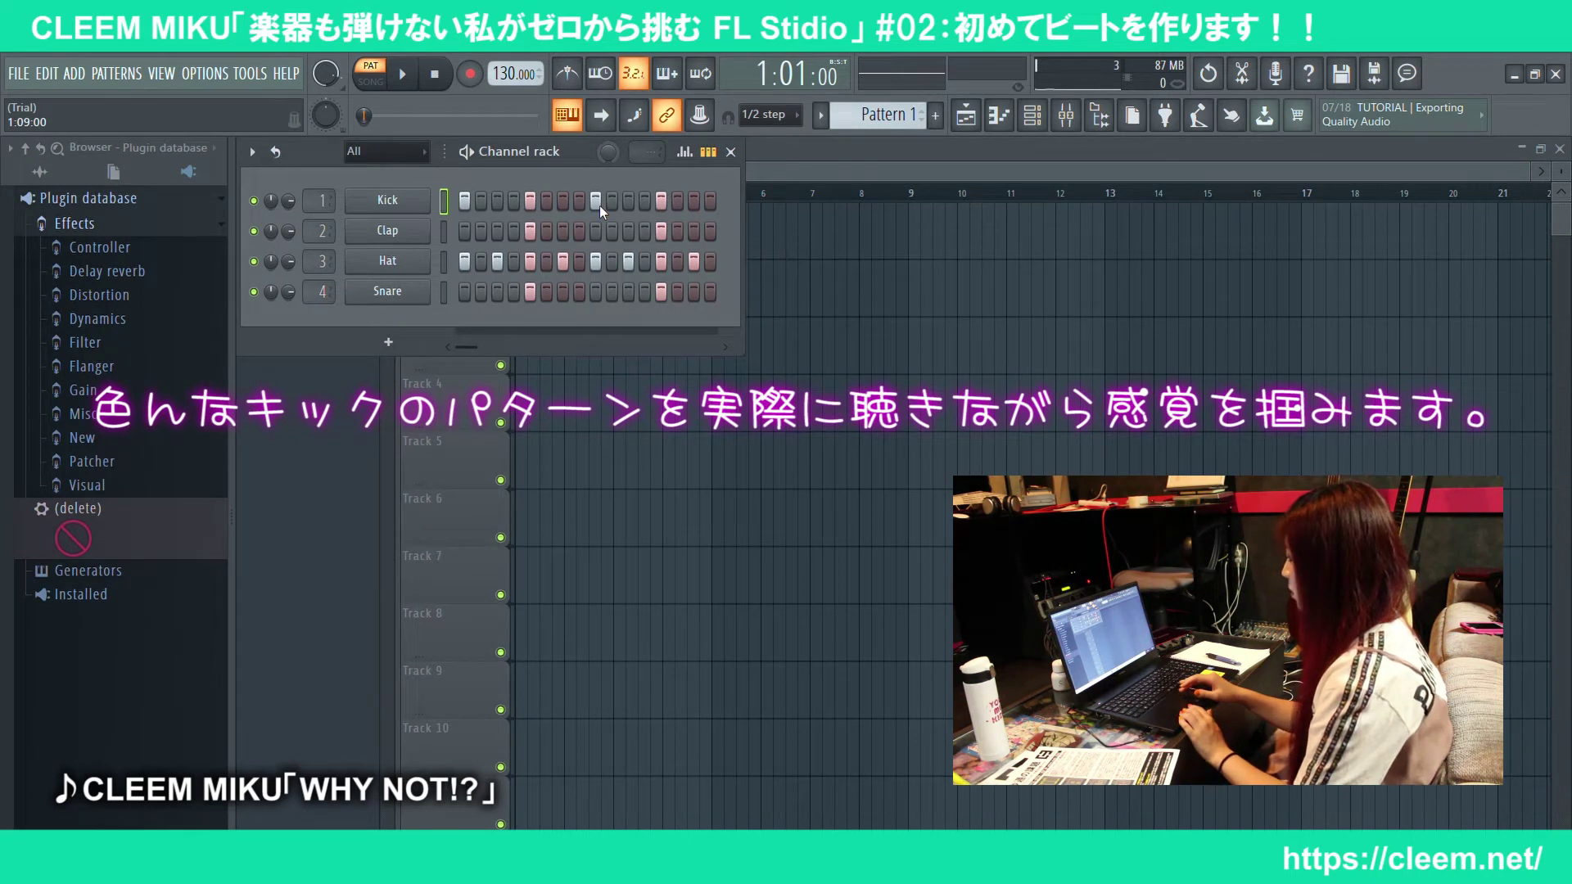
{"action": "key", "text": "space"}
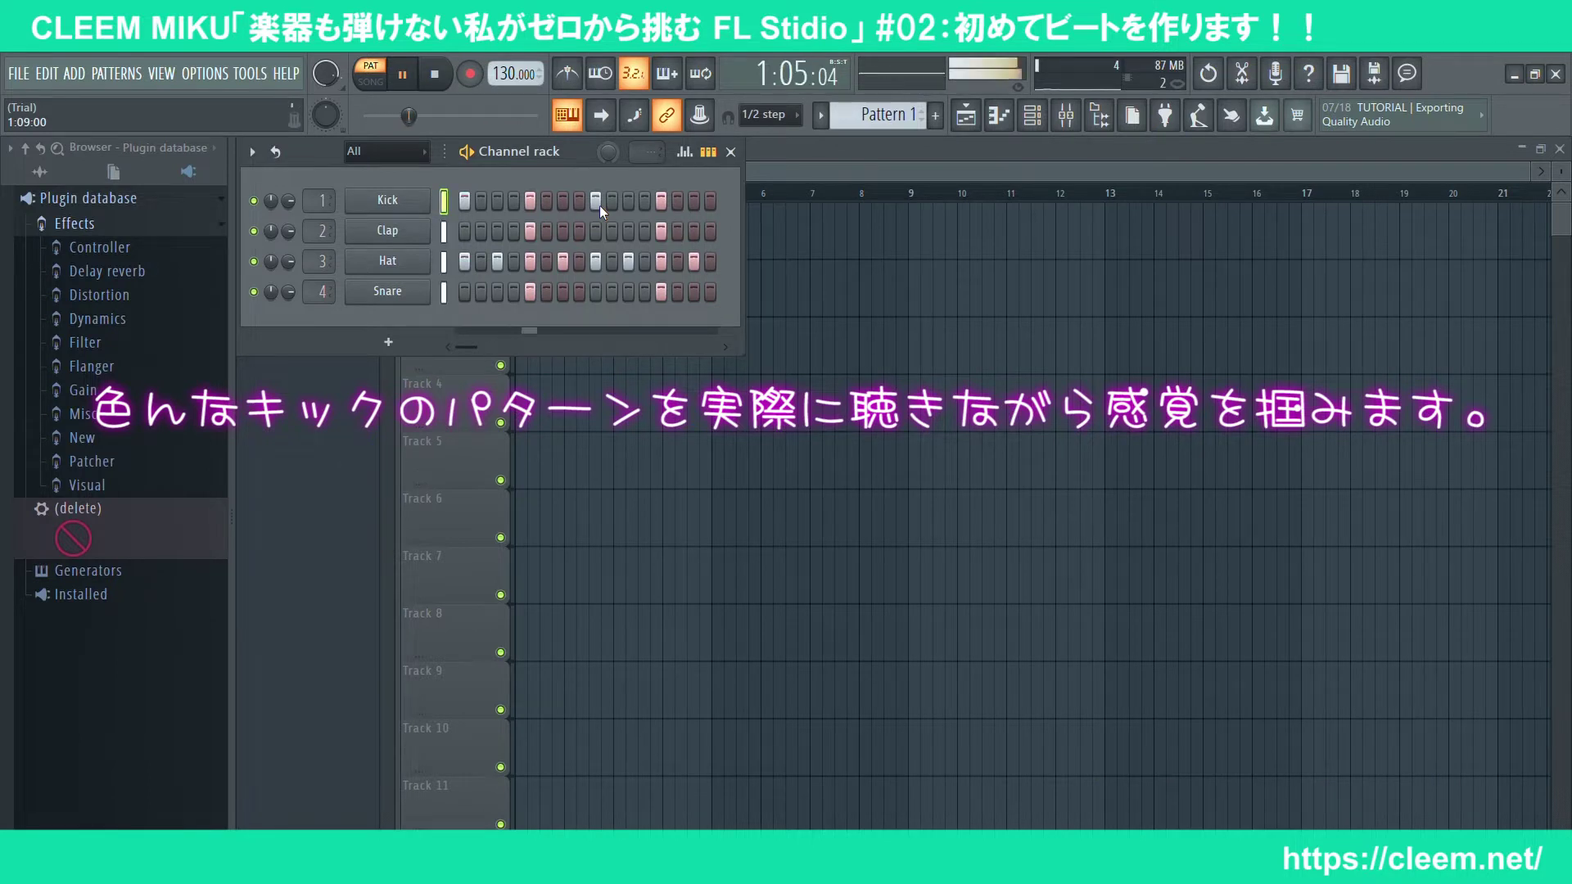
{"action": "key", "text": "space"}
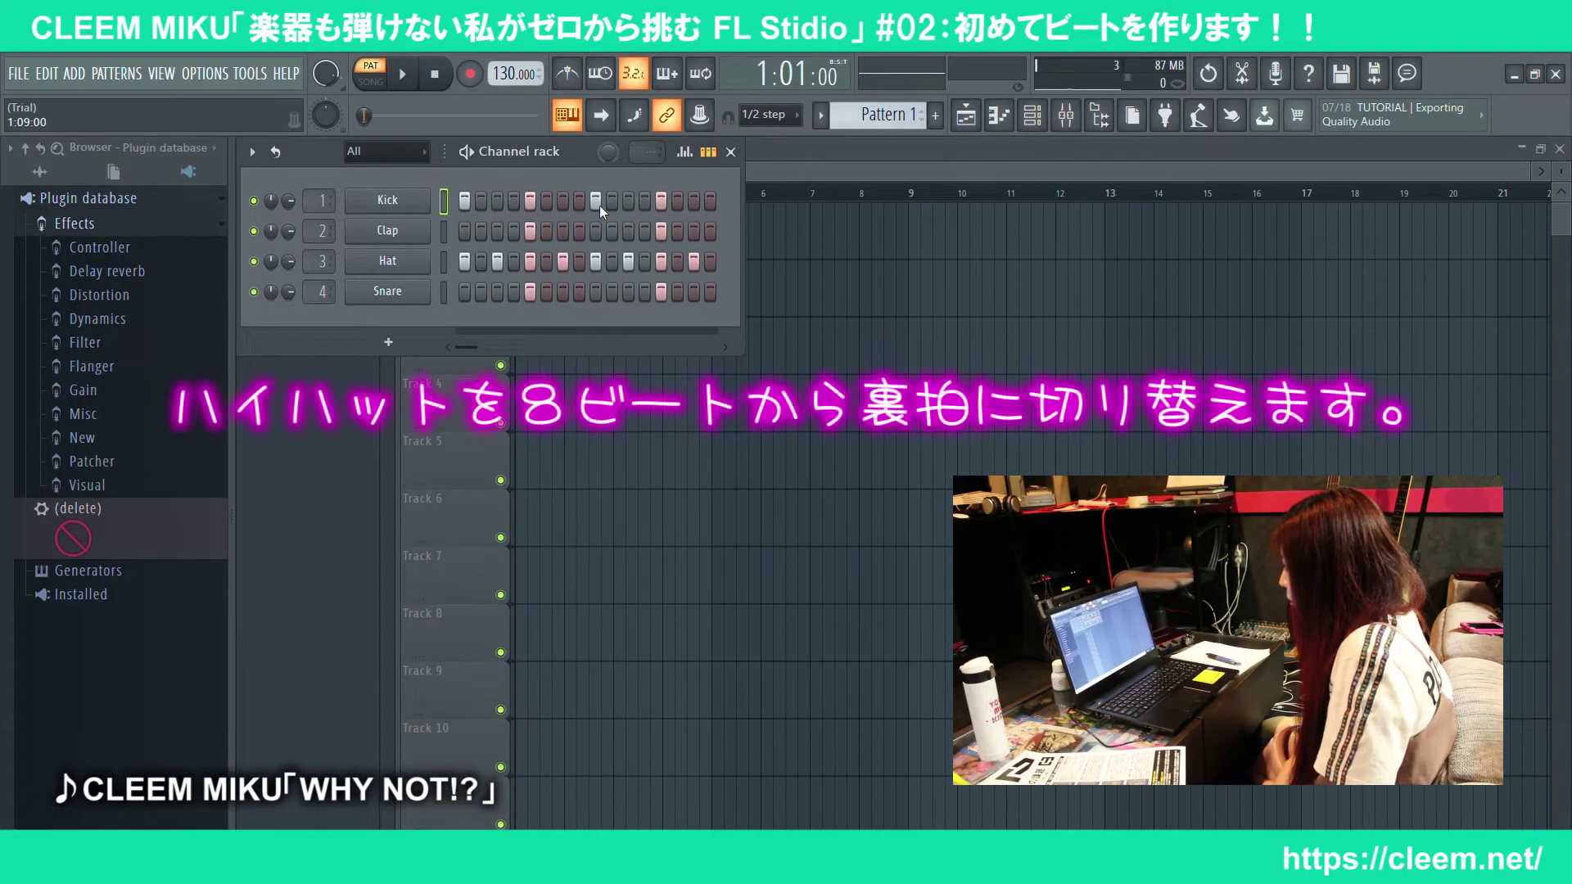
Step: Try the Hat on off-beat steps 3, 7, 11 and 15 only, and on all 16 steps, playing each variation
{"action": "left_click", "coordinate": [629, 262]}
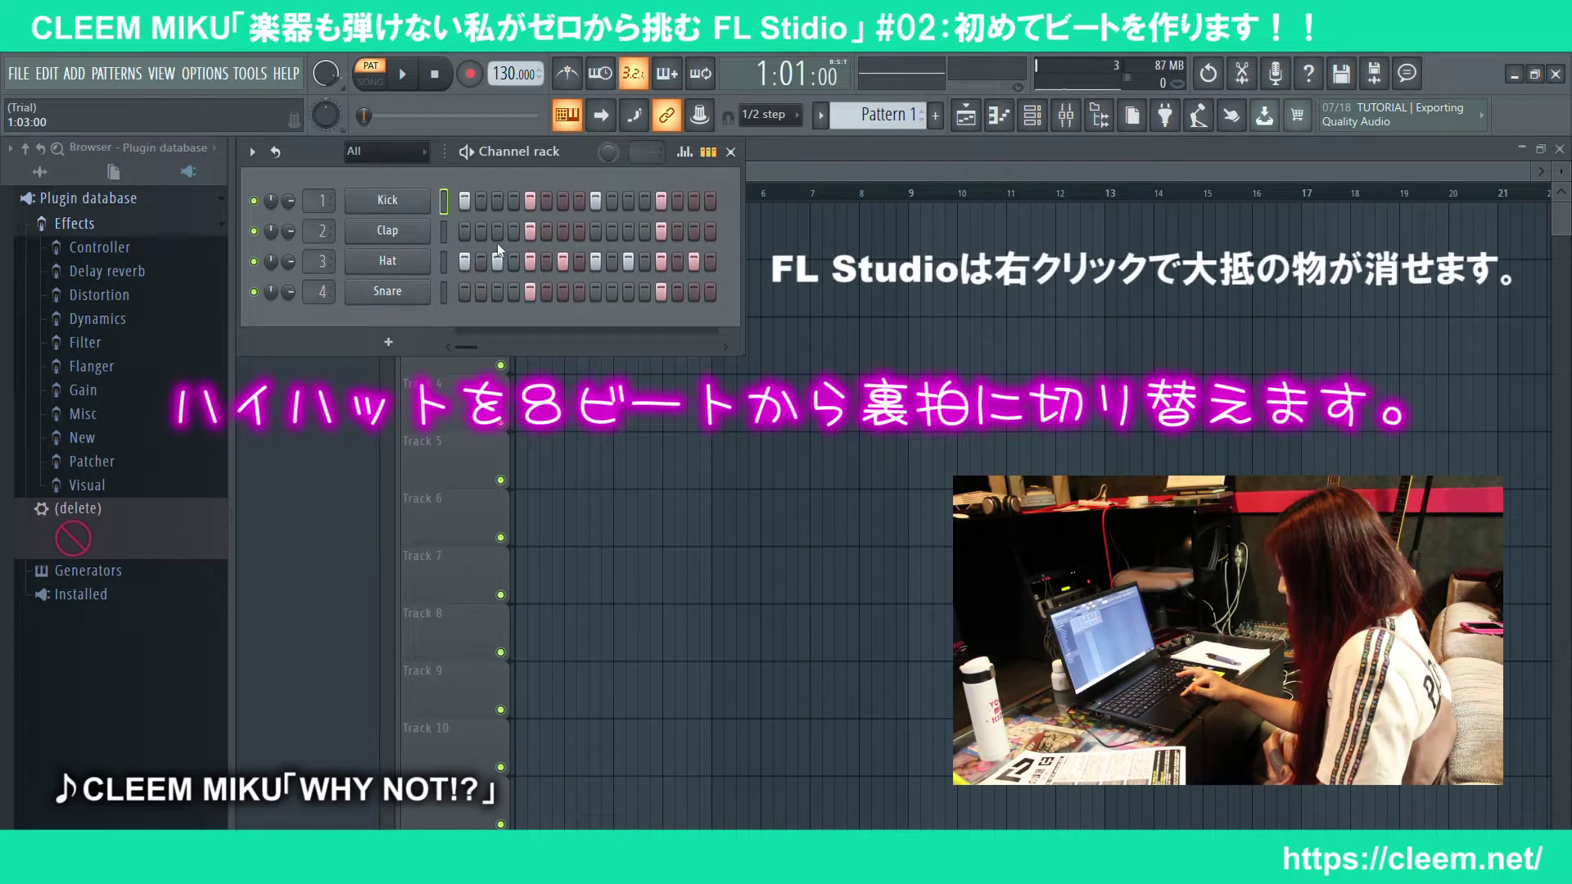
{"action": "right_click", "coordinate": [463, 262]}
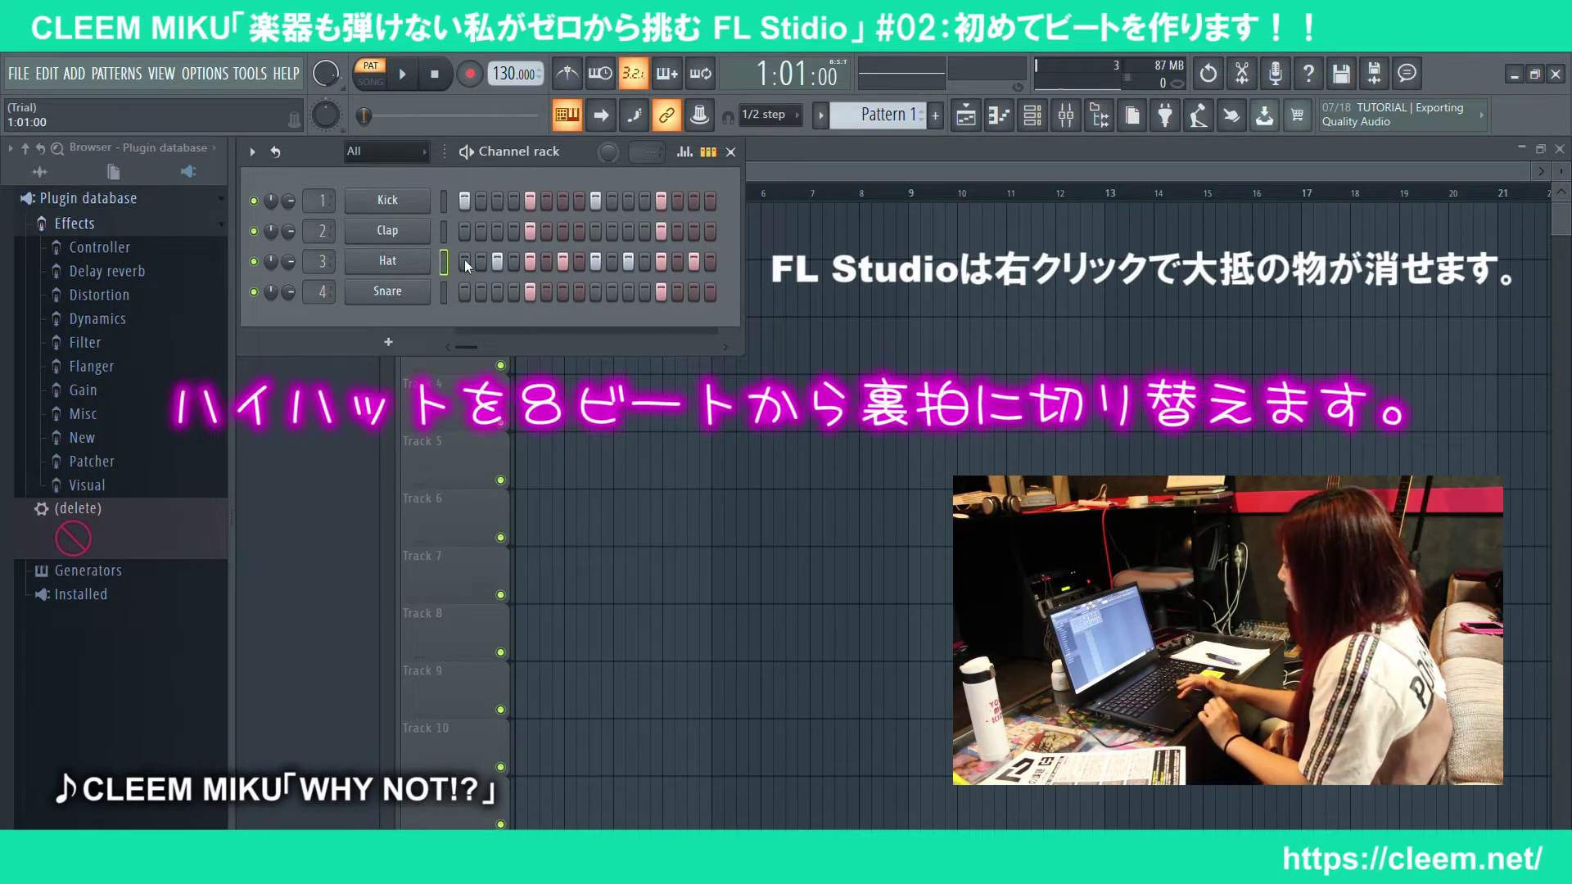
{"action": "right_click", "coordinate": [532, 264]}
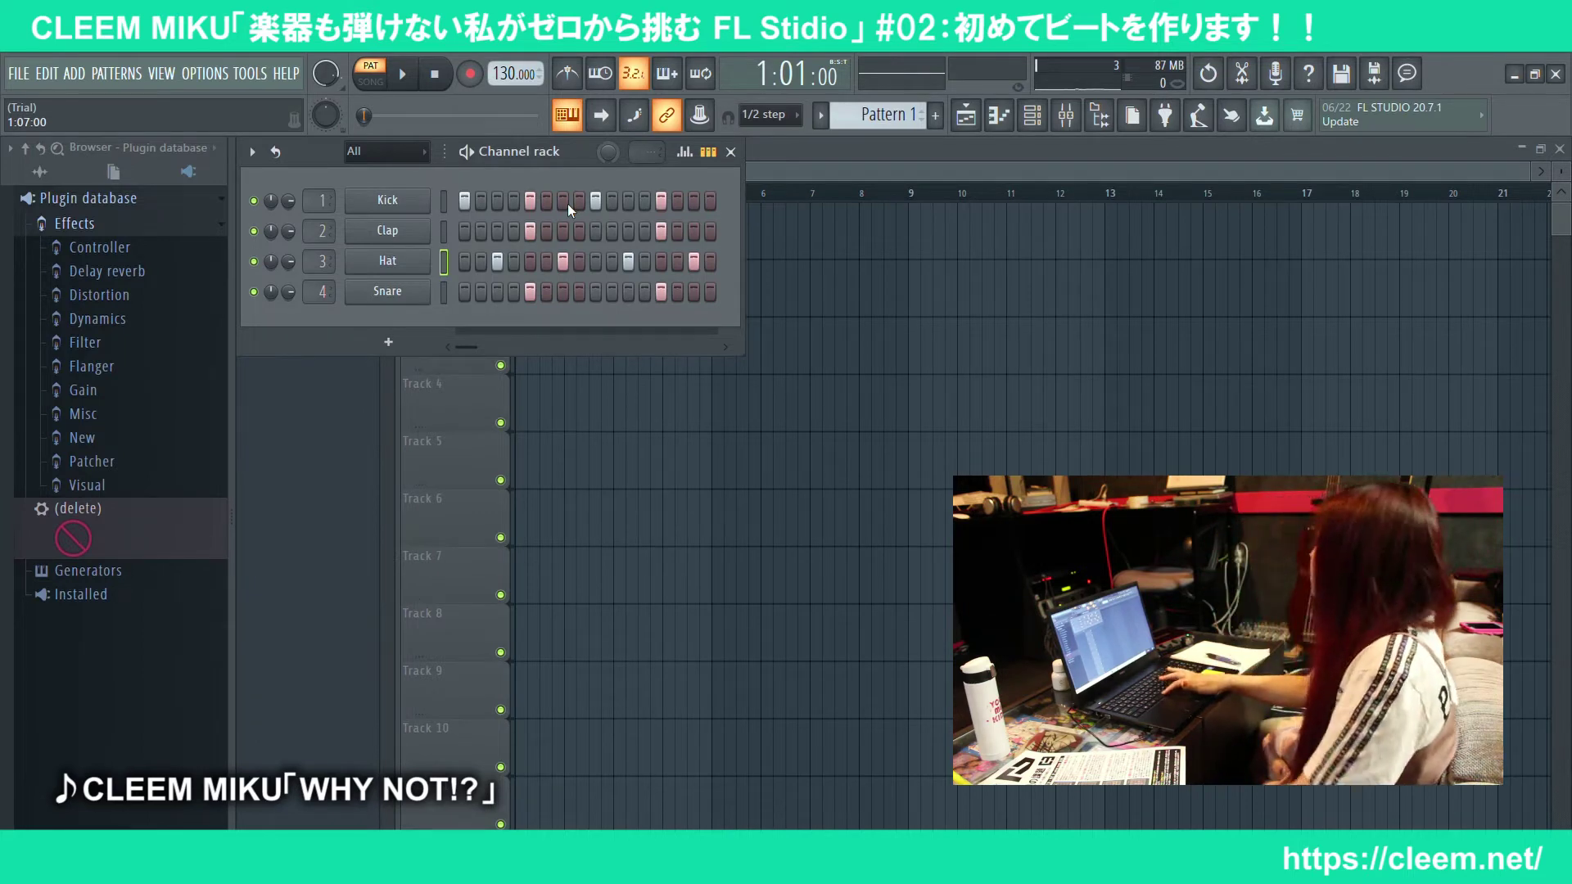
{"action": "key", "text": "space"}
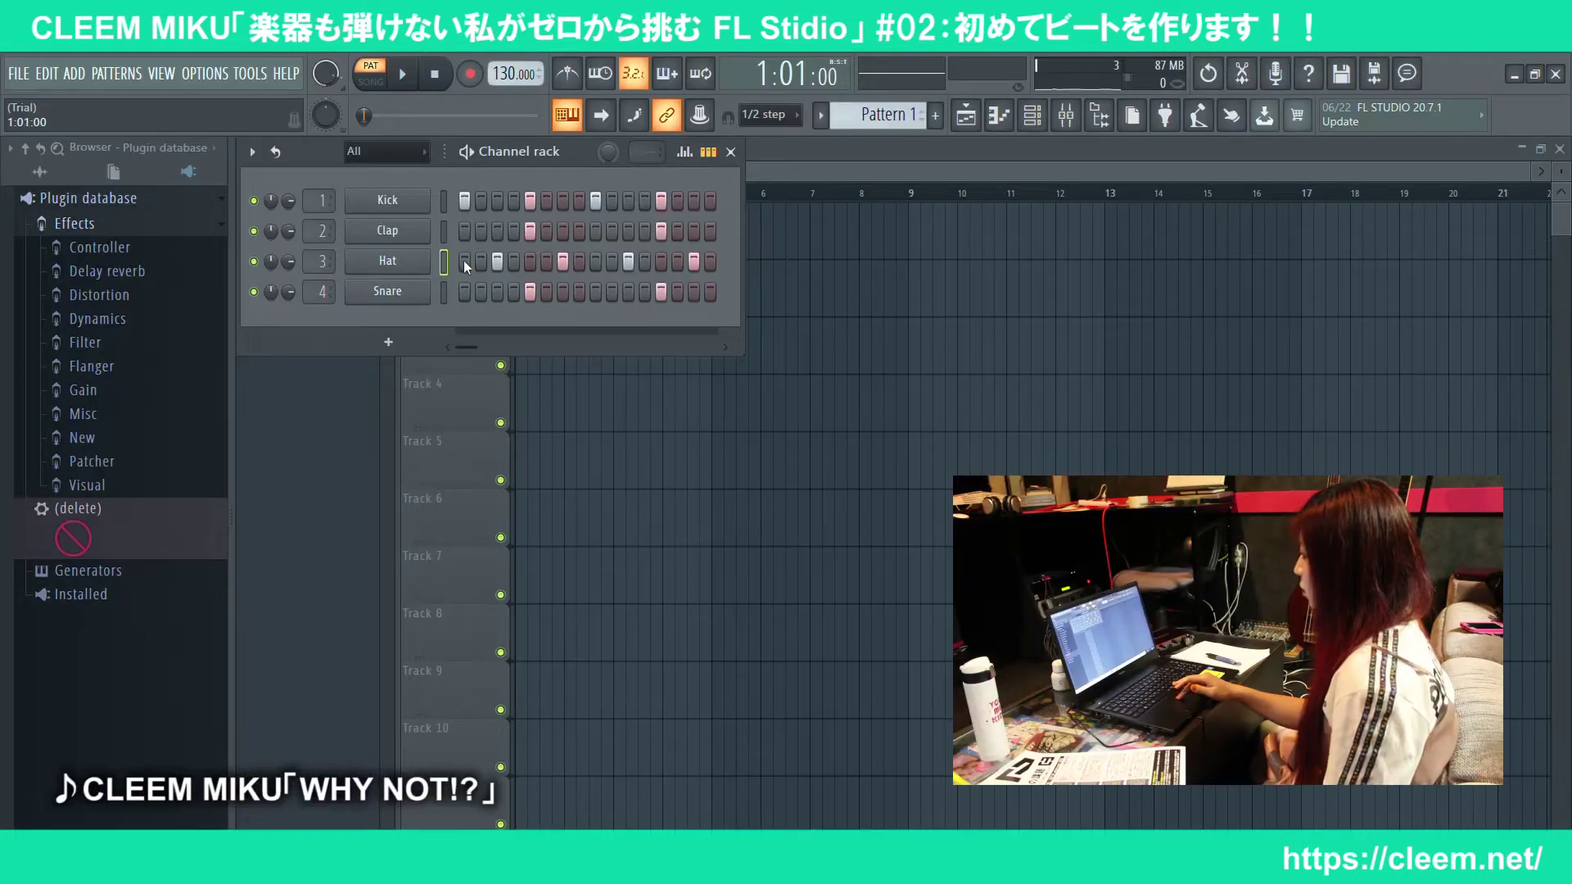
{"action": "left_click_drag", "start_coordinate": [464, 259], "coordinate": [709, 262]}
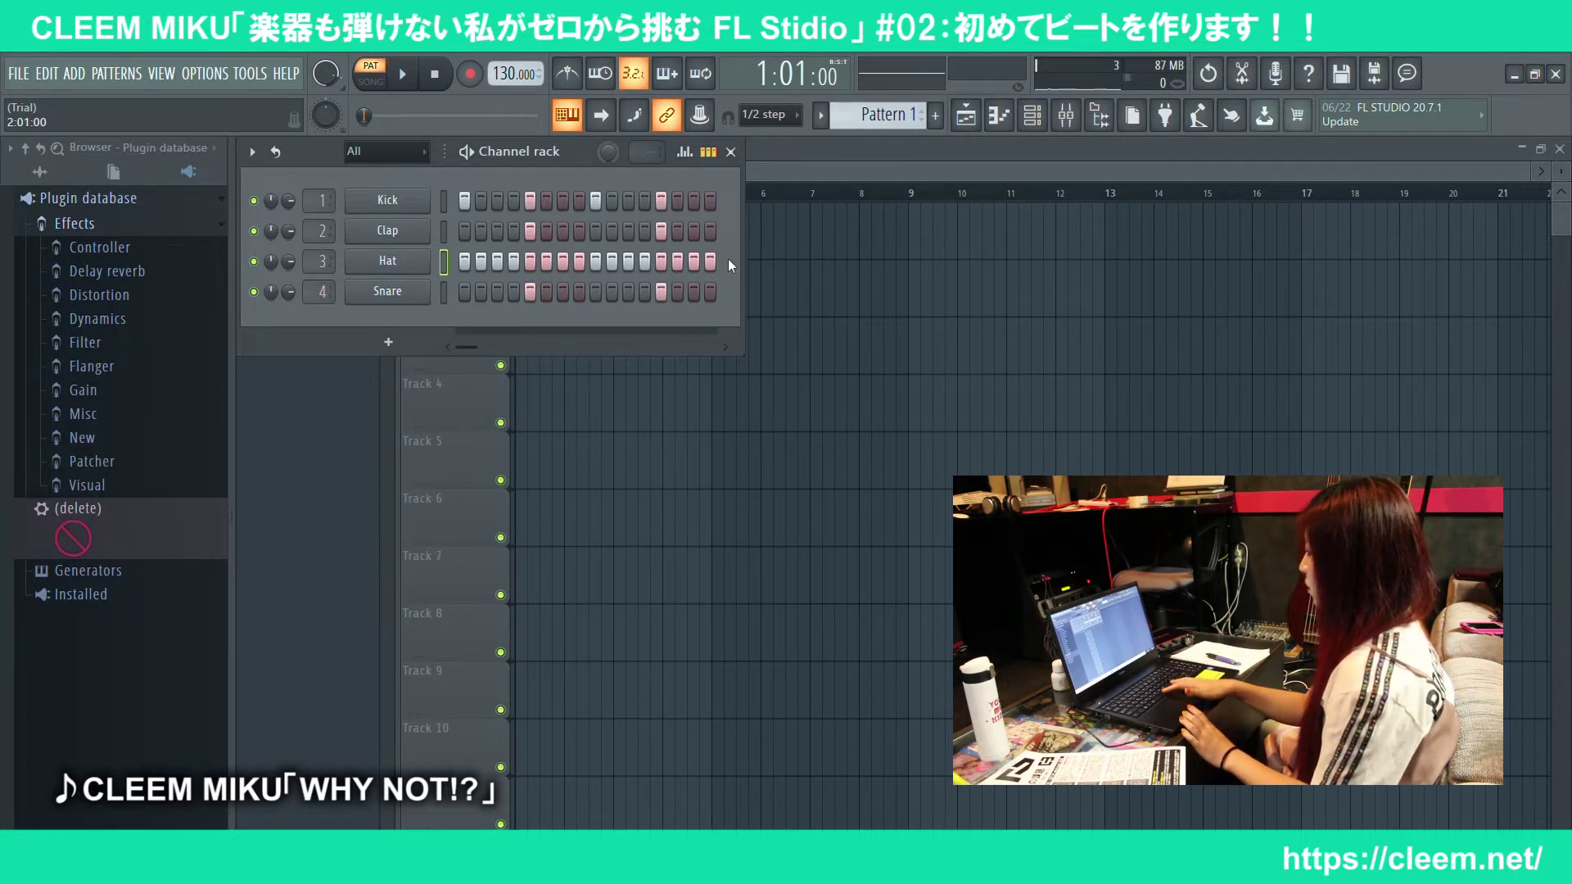
{"action": "key", "text": "space"}
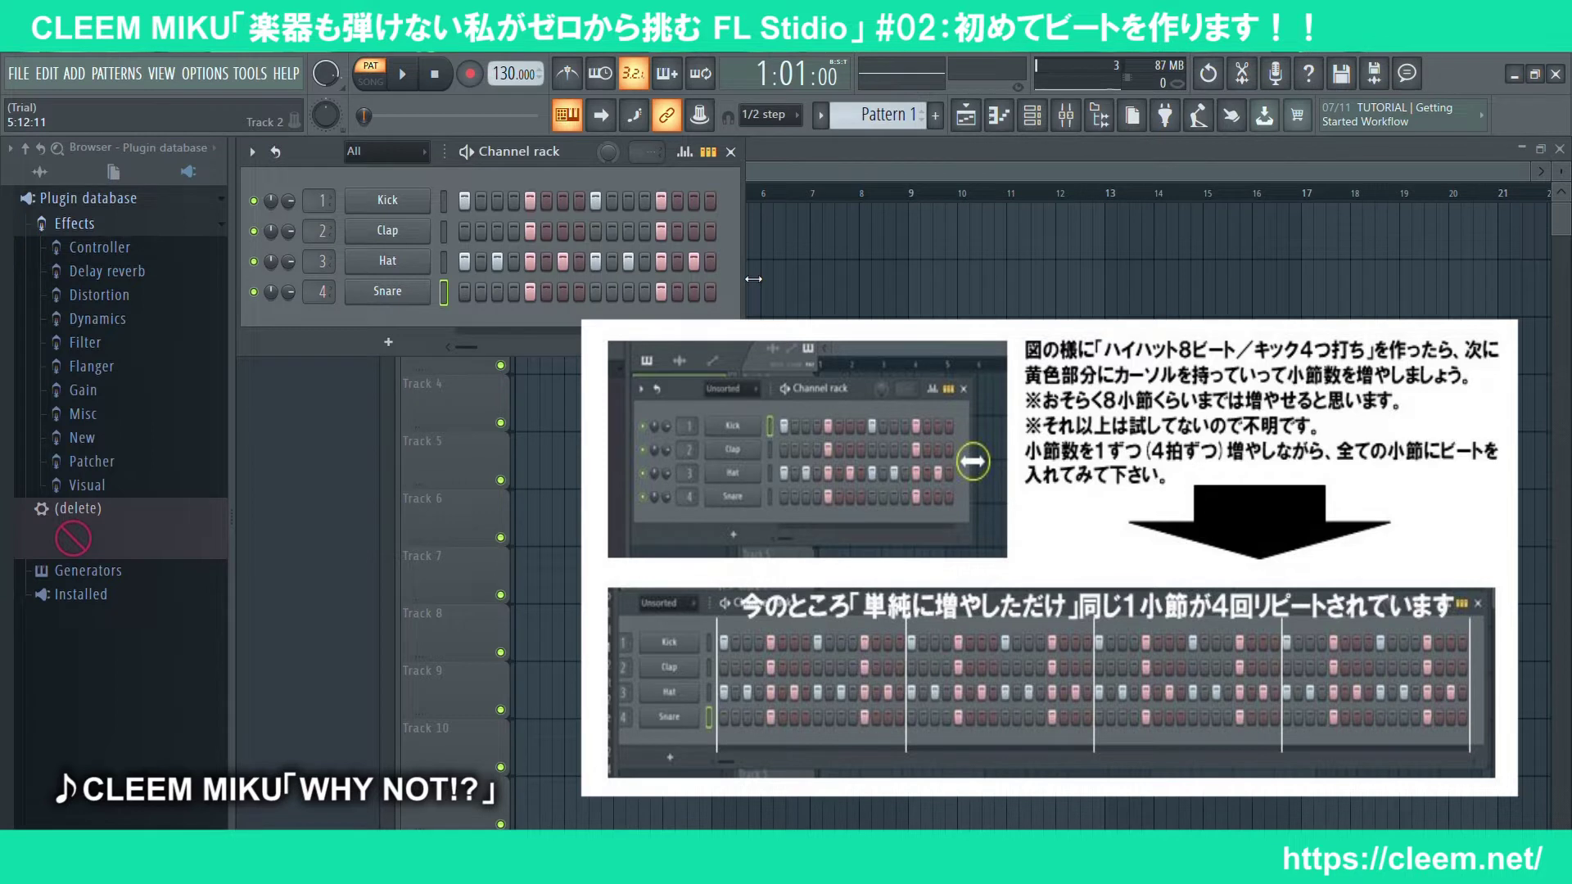
Step: Extend the pattern to two bars and add Kicks on steps 17, 21, 25 and 29 and Claps on 21 and 29
{"action": "left_click_drag", "start_coordinate": [754, 279], "coordinate": [986, 282]}
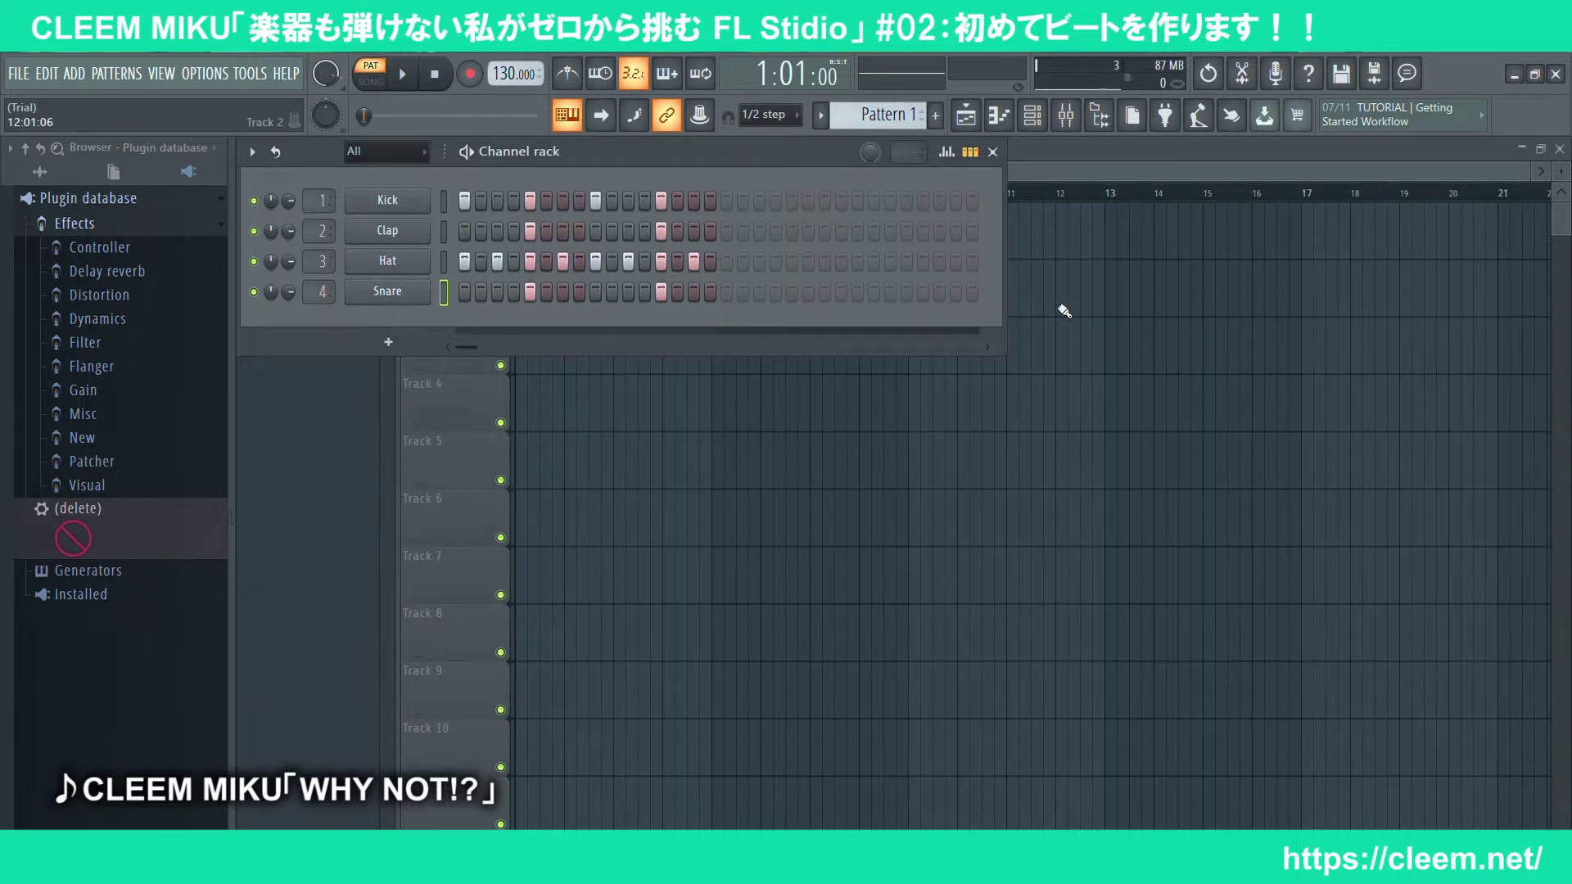
{"action": "left_click", "coordinate": [729, 200]}
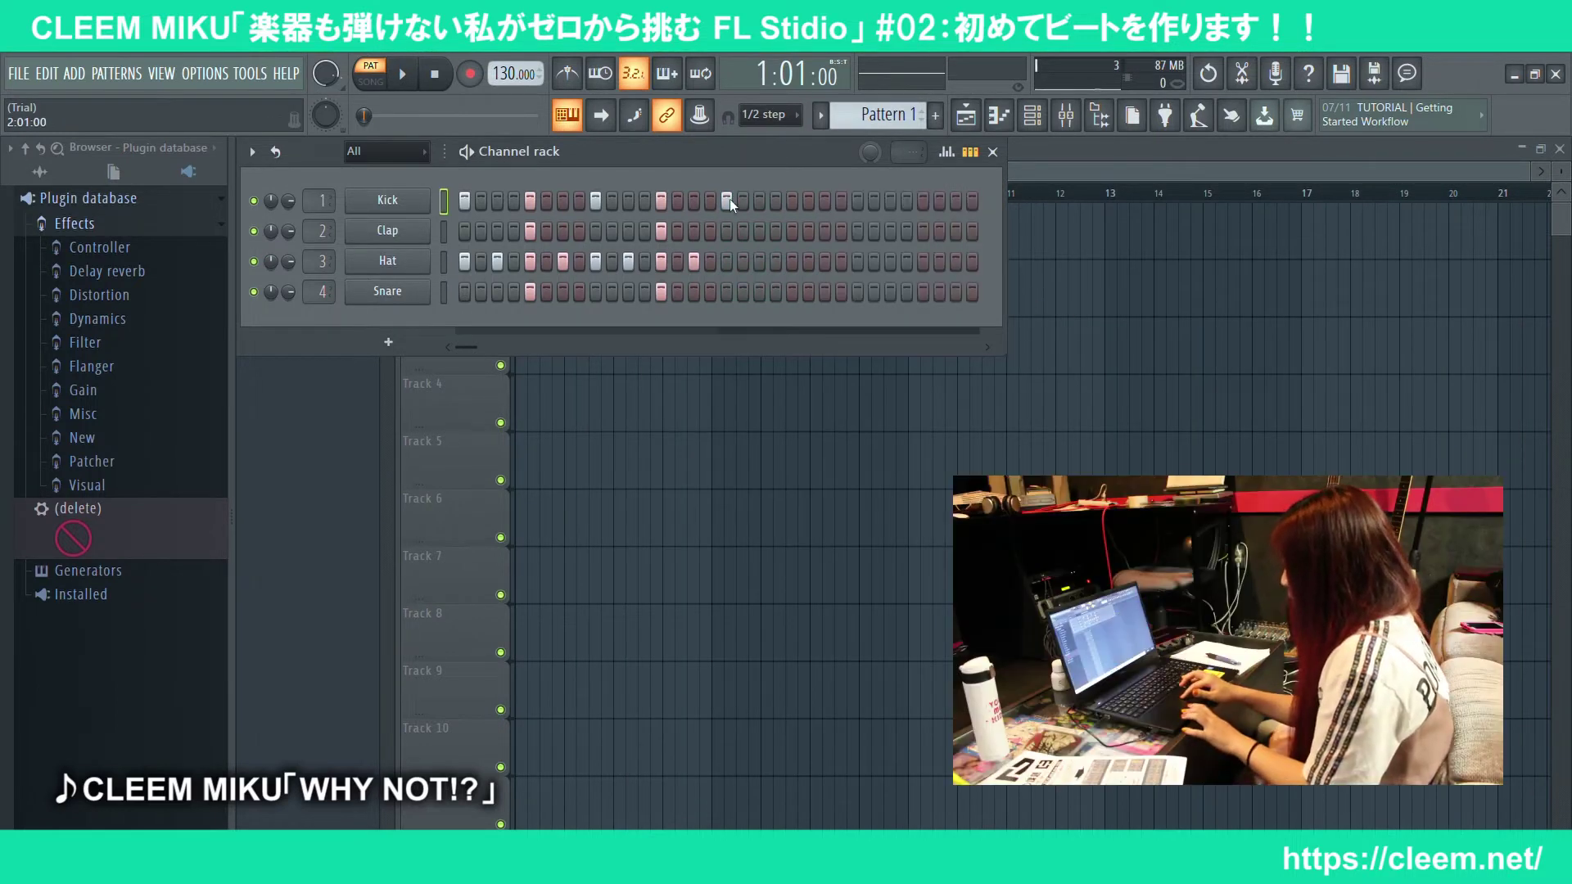
{"action": "left_click", "coordinate": [791, 204]}
{"action": "left_click", "coordinate": [857, 203]}
{"action": "left_click", "coordinate": [923, 202]}
{"action": "left_click", "coordinate": [792, 231]}
{"action": "left_click", "coordinate": [923, 231]}
Step: Complete the second bar with Hats on every odd step from 17 to 31 and Snares on 21 and 29, and play it
{"action": "left_click", "coordinate": [726, 261]}
{"action": "left_click", "coordinate": [759, 261]}
{"action": "left_click", "coordinate": [792, 261]}
{"action": "left_click", "coordinate": [824, 262]}
{"action": "left_click", "coordinate": [857, 261]}
{"action": "left_click", "coordinate": [890, 262]}
{"action": "left_click", "coordinate": [923, 262]}
{"action": "left_click", "coordinate": [956, 261]}
{"action": "left_click", "coordinate": [792, 292]}
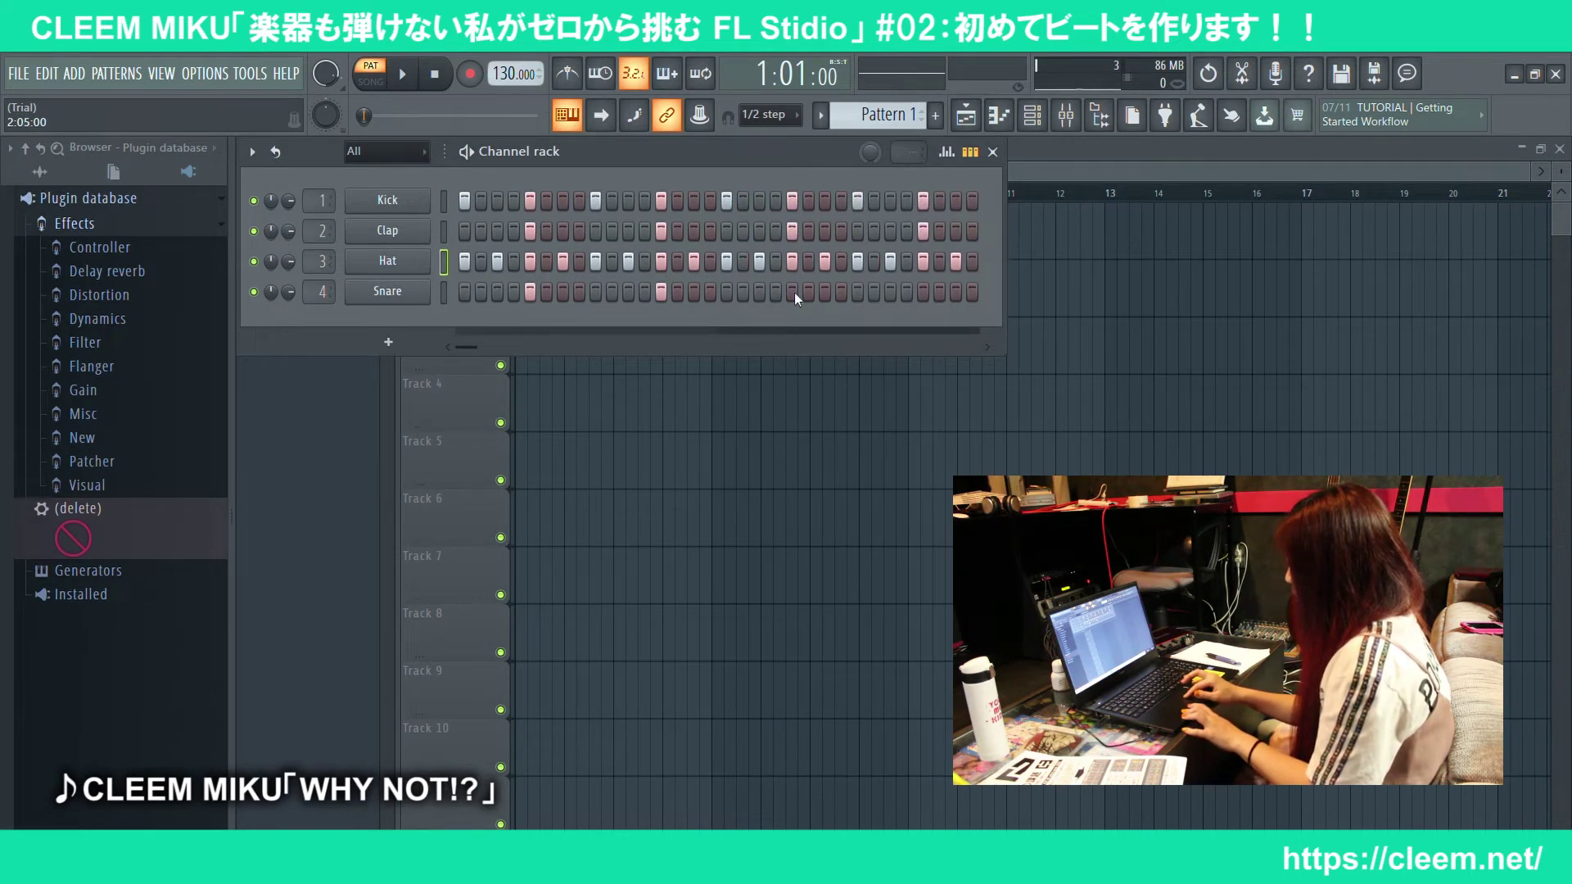
{"action": "left_click", "coordinate": [923, 293]}
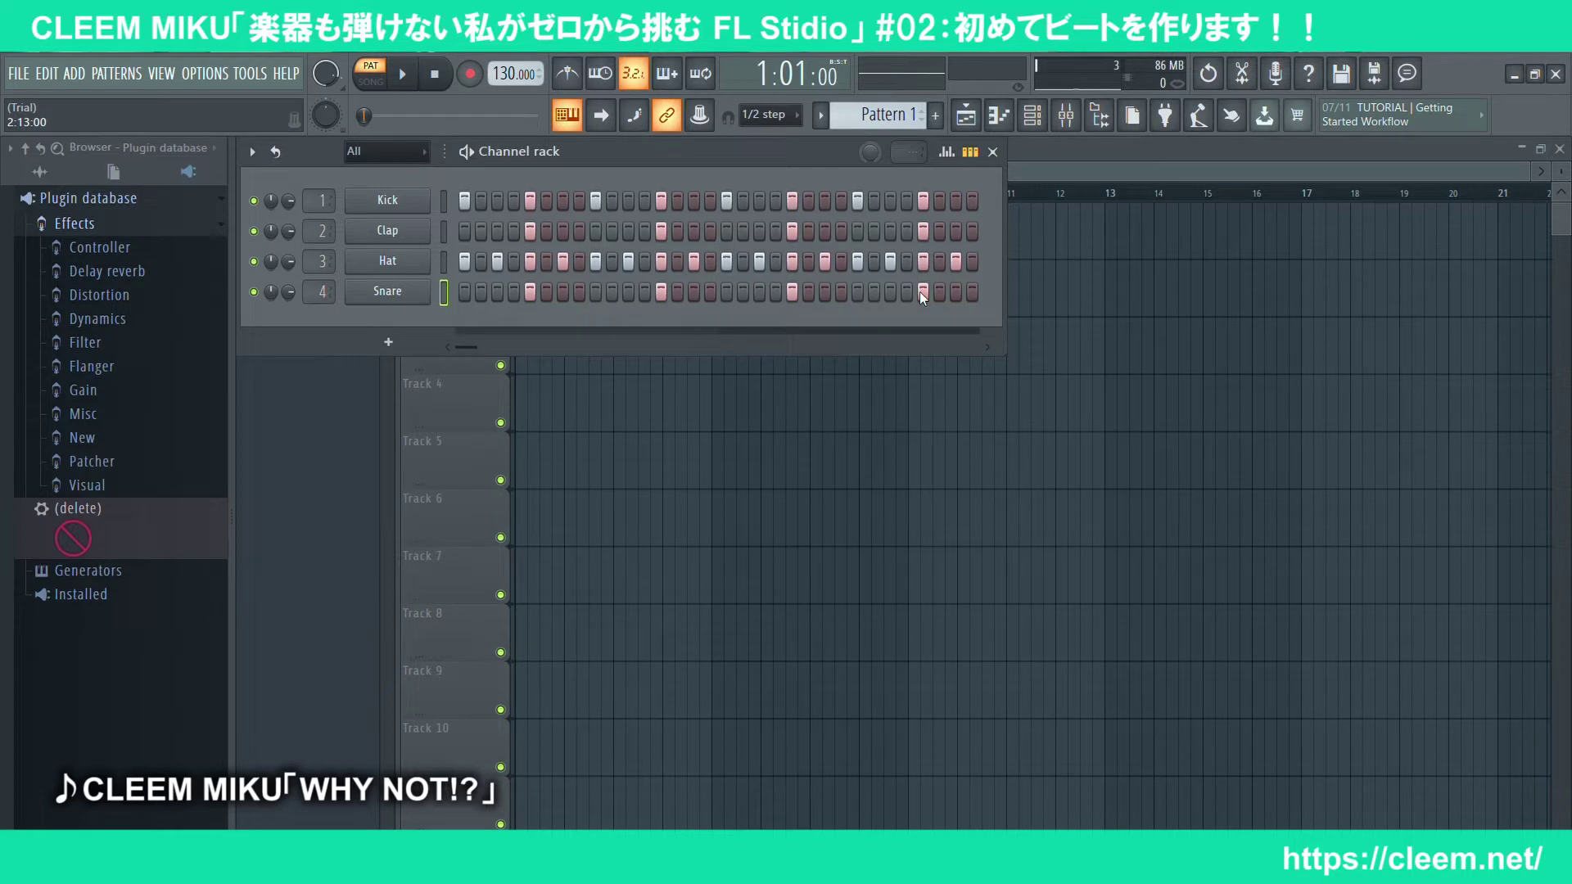
{"action": "key", "text": "space"}
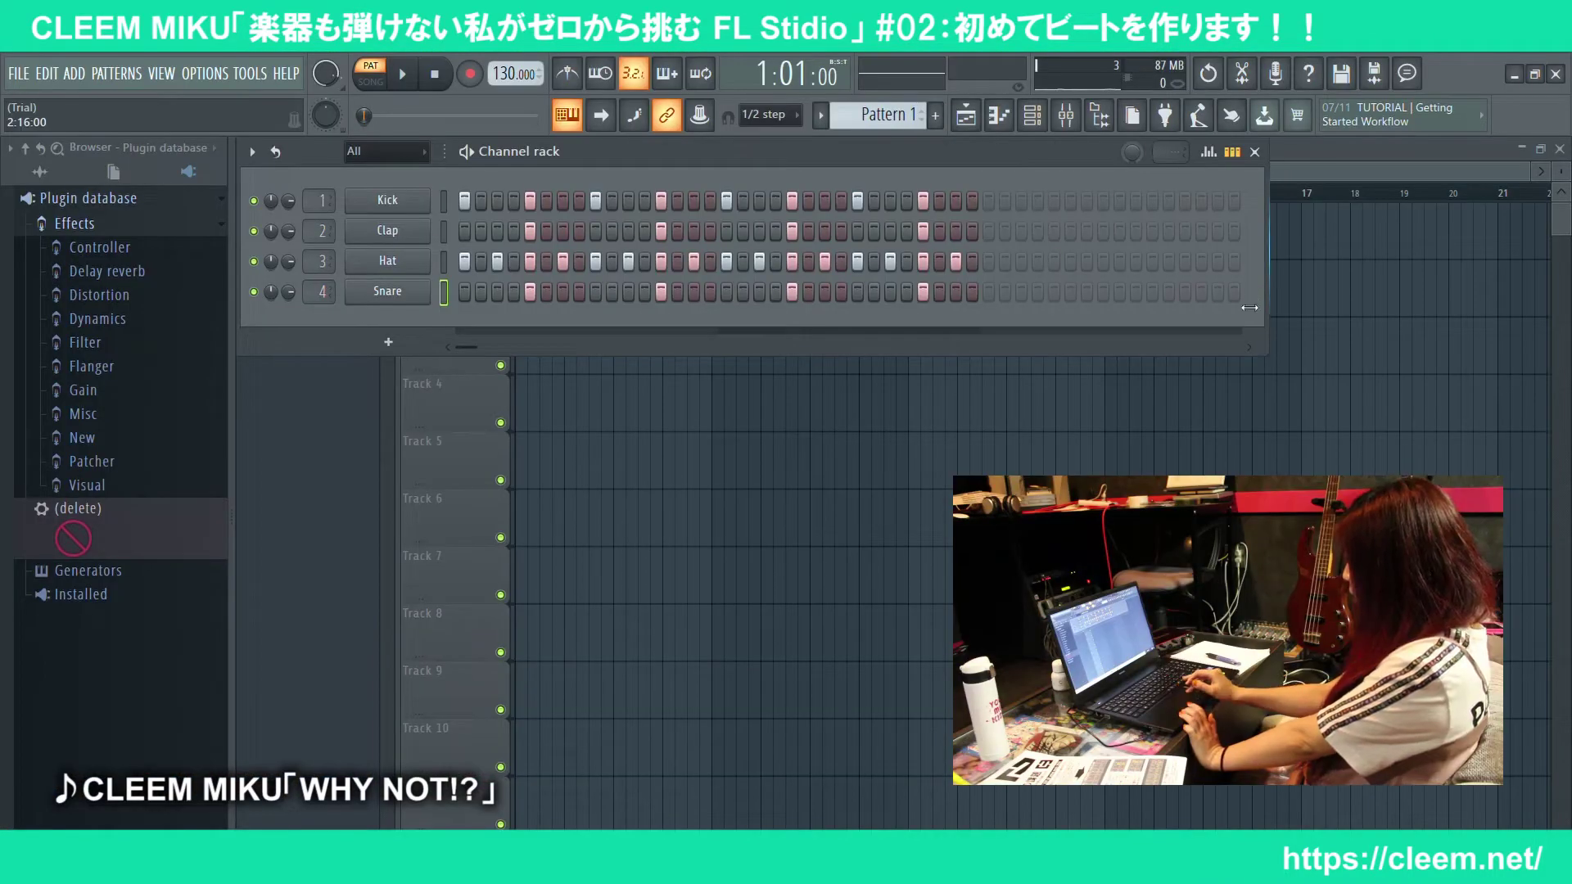
Step: In the third bar, add Kicks on steps 33, 37, 41 and 45 and Claps on steps 37 and 45
{"action": "left_click", "coordinate": [988, 202]}
{"action": "left_click", "coordinate": [1054, 201]}
{"action": "left_click", "coordinate": [1119, 202]}
{"action": "left_click", "coordinate": [1185, 201]}
{"action": "left_click", "coordinate": [1054, 232]}
{"action": "left_click", "coordinate": [1186, 233]}
Step: Complete the third bar with Hats on every odd step from 33 and Snares on steps 37 and 45
{"action": "left_click", "coordinate": [988, 262]}
{"action": "left_click", "coordinate": [1022, 262]}
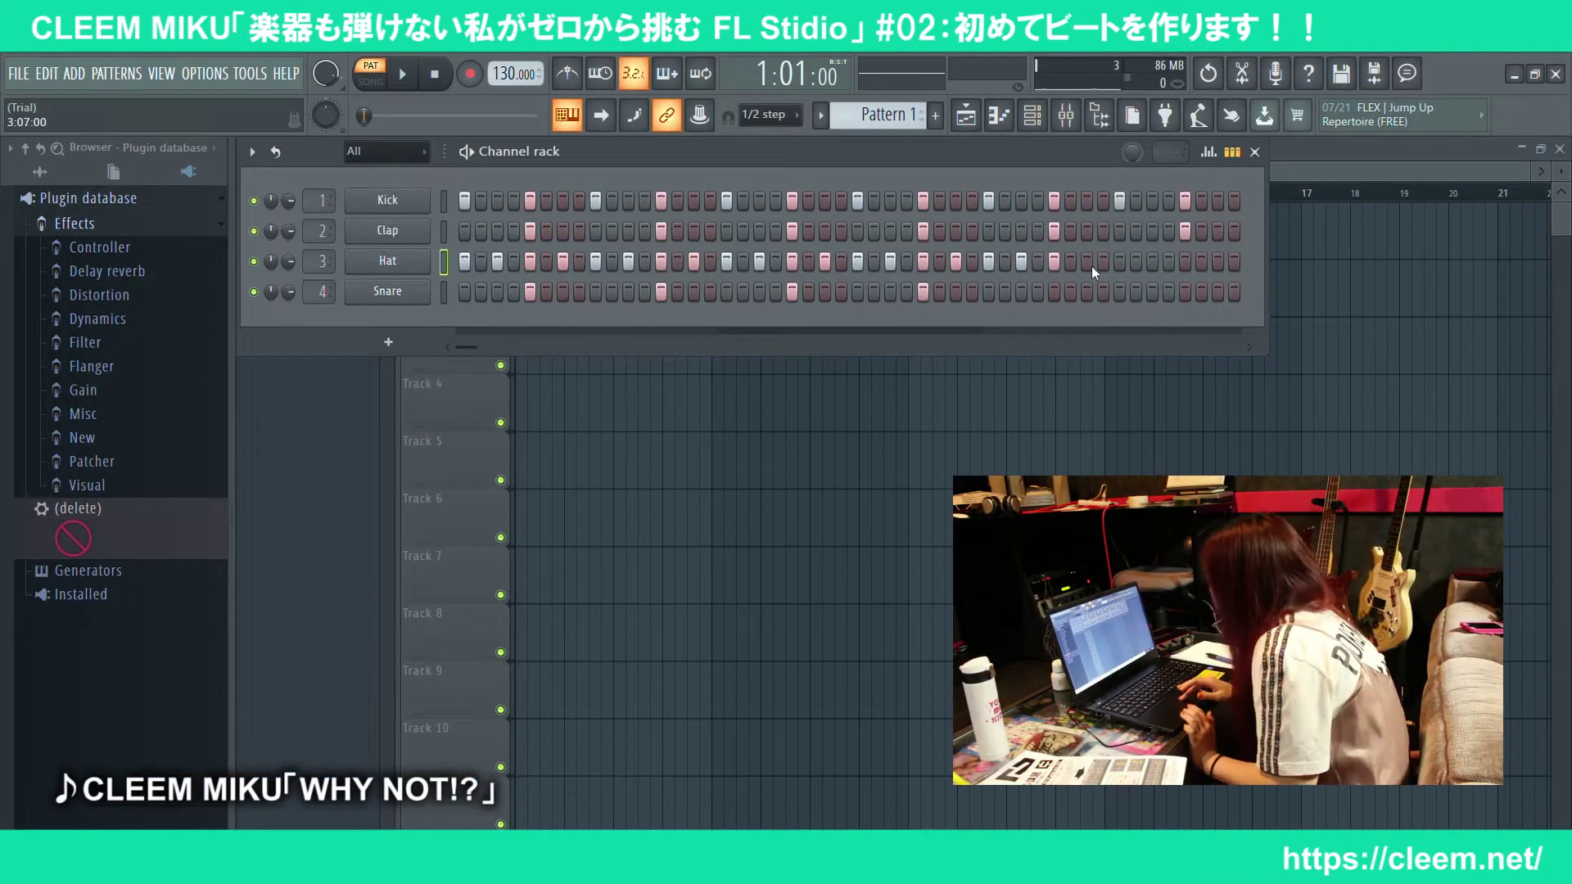
{"action": "left_click", "coordinate": [1053, 293]}
{"action": "left_click", "coordinate": [1185, 293]}
Step: Repeat the beat in the fourth bar with an extra Clap and Snare on step 59, and play the four-bar pattern
{"action": "left_click", "coordinate": [1250, 200]}
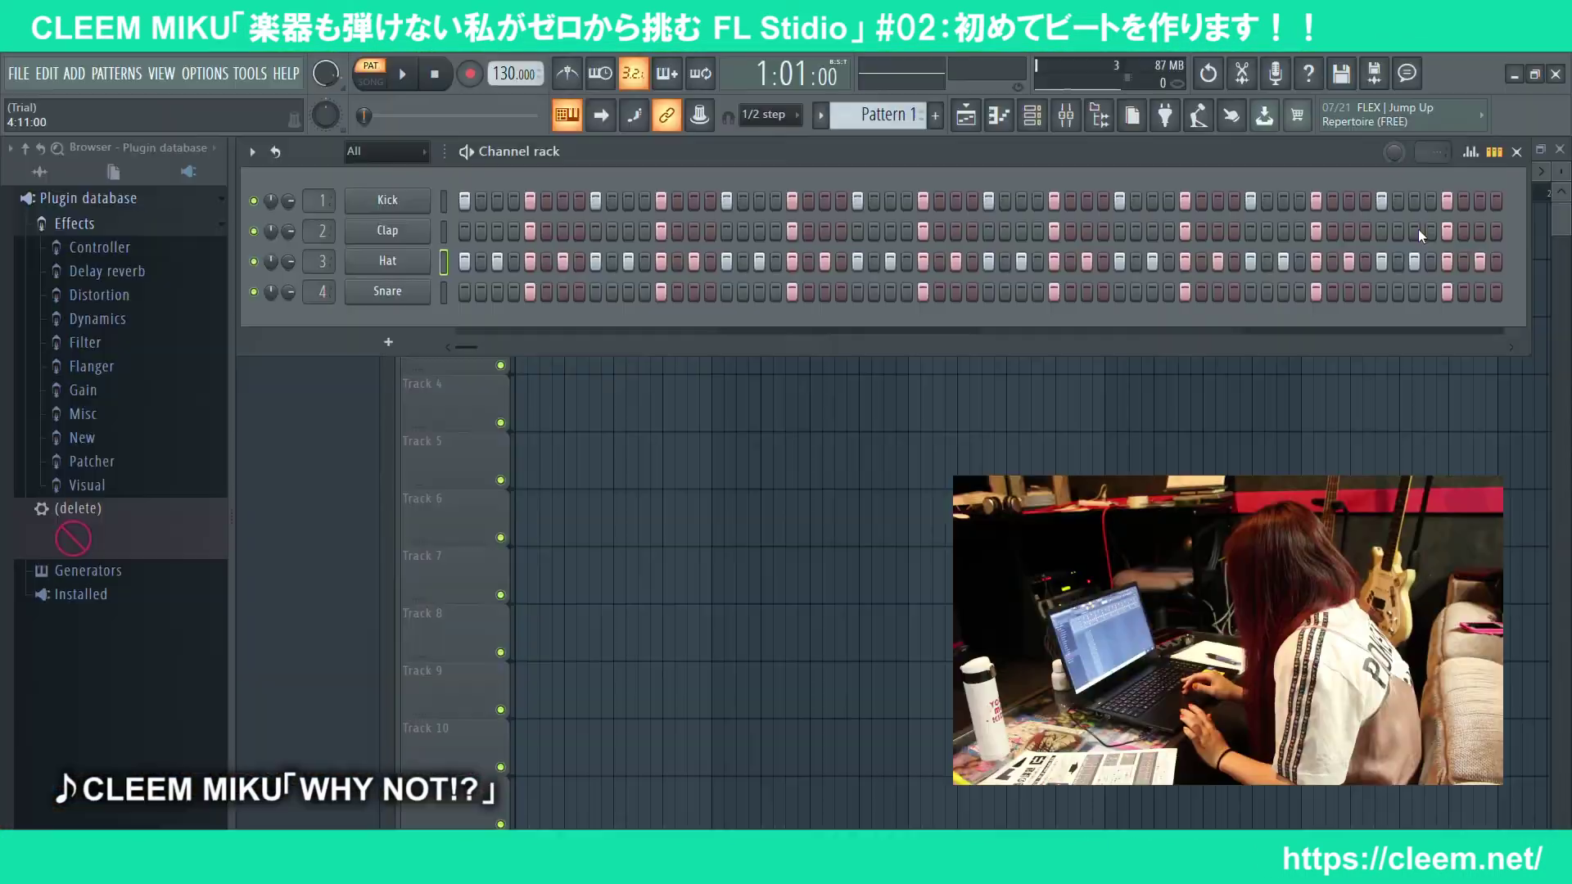
{"action": "left_click", "coordinate": [1416, 232]}
{"action": "left_click", "coordinate": [1415, 292]}
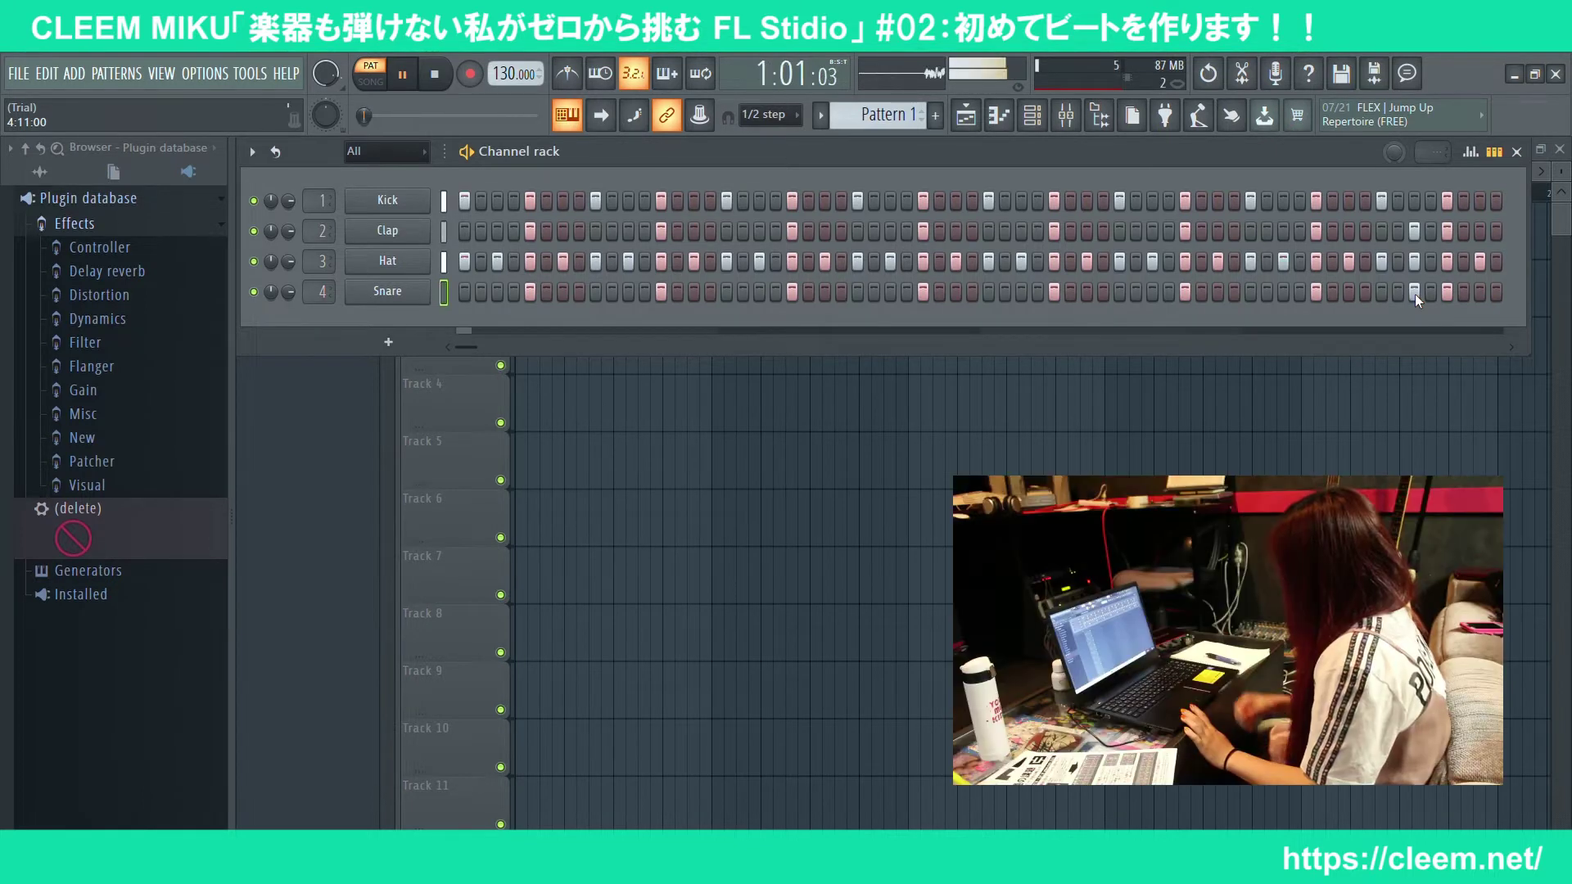
{"action": "key", "text": "space"}
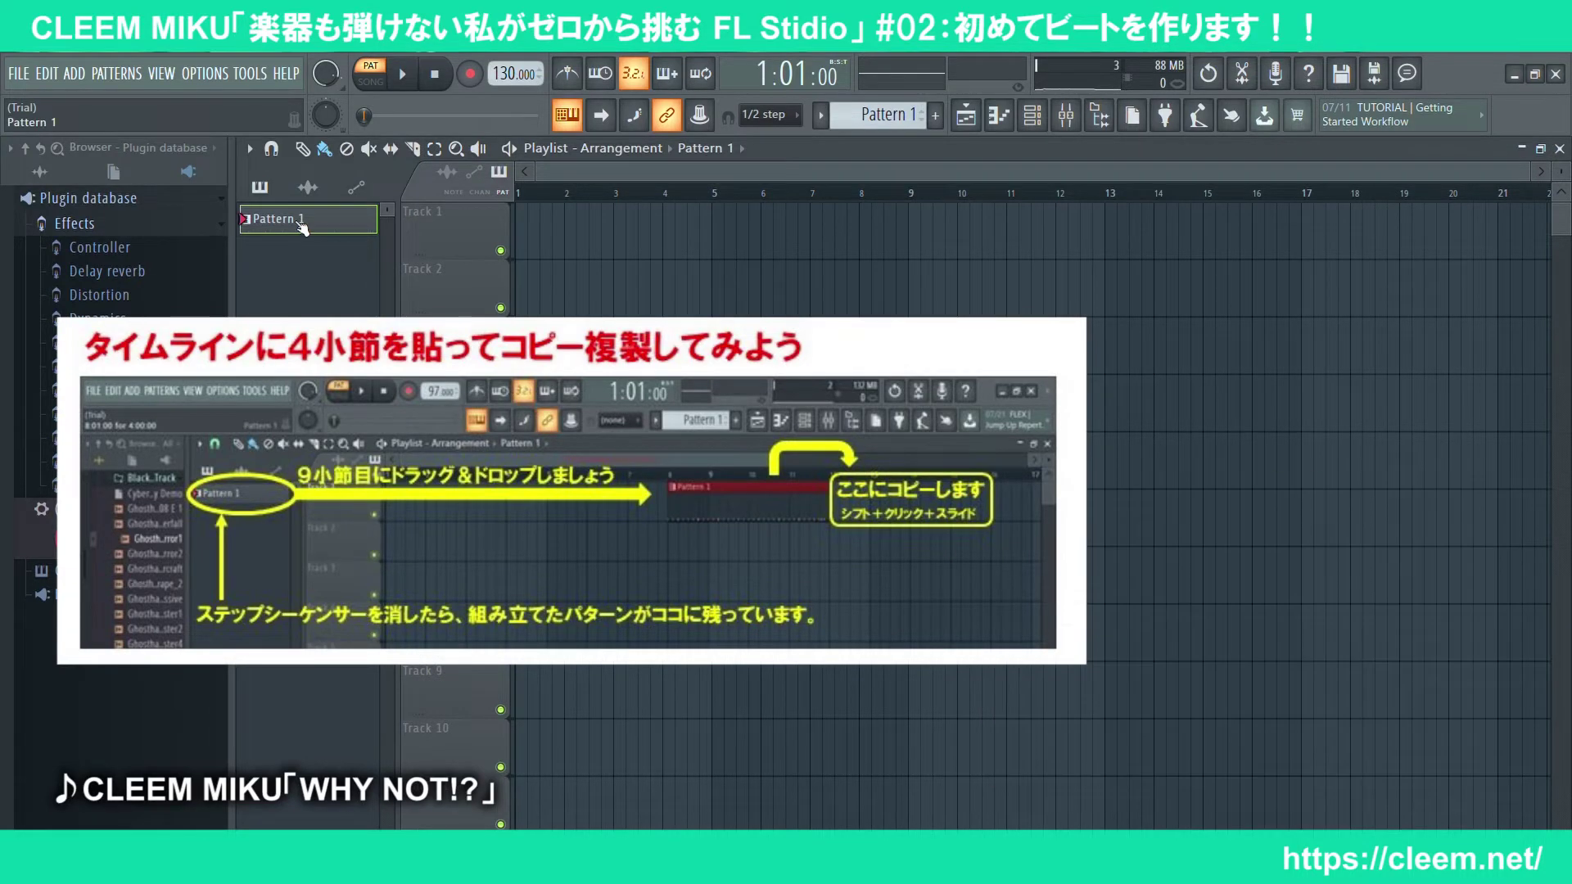
Step: Place Pattern 1 on Track 1 at bar 9 with a copy at bar 13, and switch playback to song mode
{"action": "left_click_drag", "start_coordinate": [301, 227], "coordinate": [938, 250]}
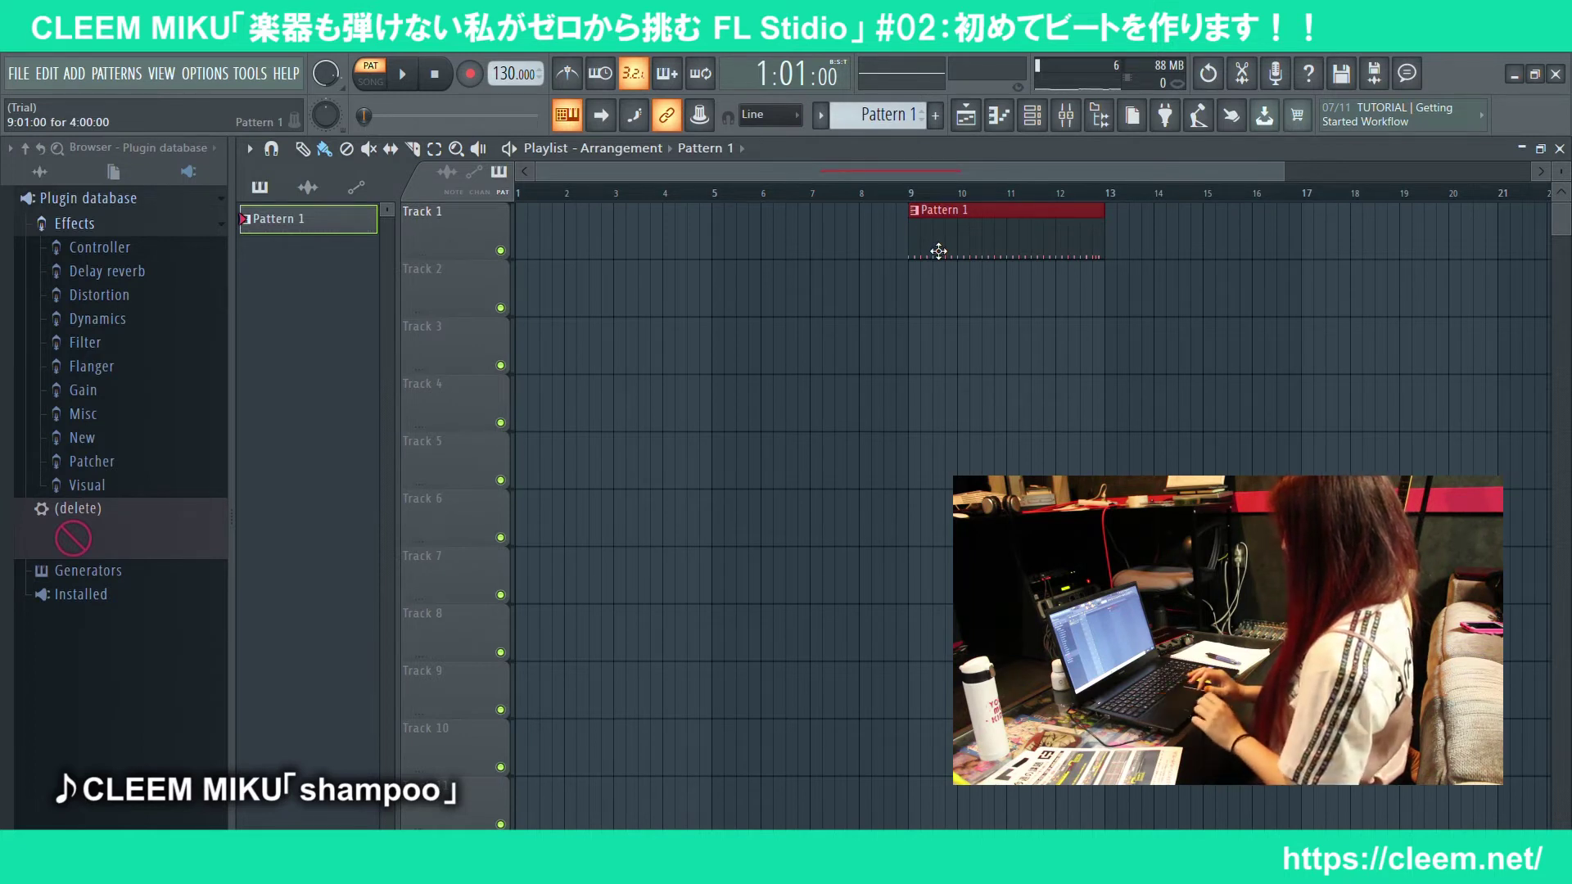
{"action": "mouse_move", "coordinate": [938, 250]}
{"action": "left_mouse_down"}
{"action": "mouse_move", "coordinate": [1193, 232]}
{"action": "mouse_move", "coordinate": [1140, 238]}
{"action": "left_mouse_up"}
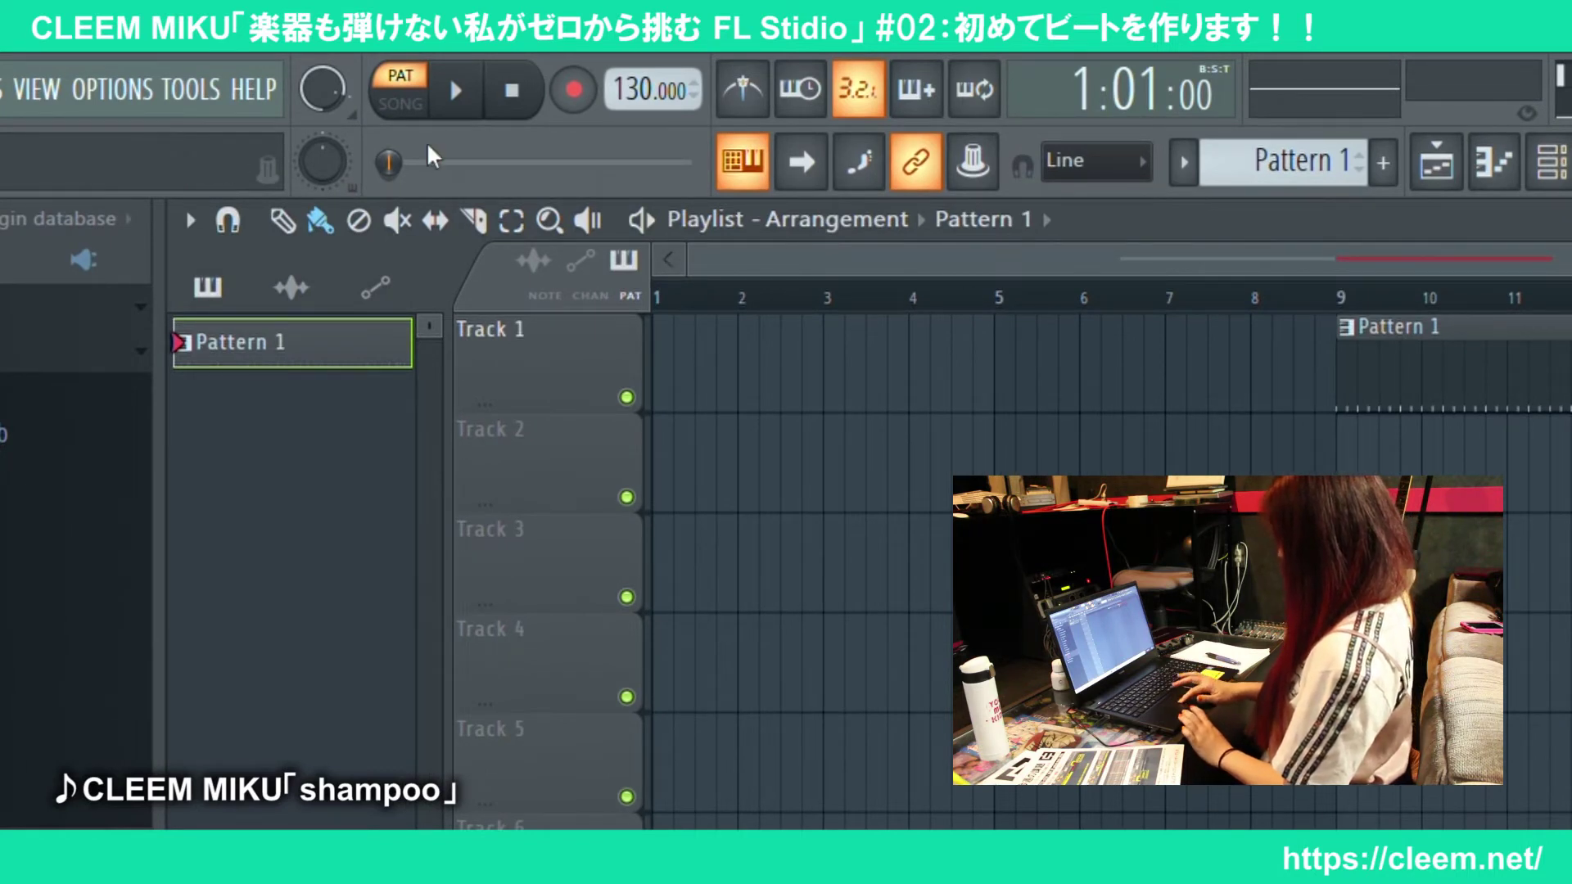
{"action": "left_click", "coordinate": [412, 108]}
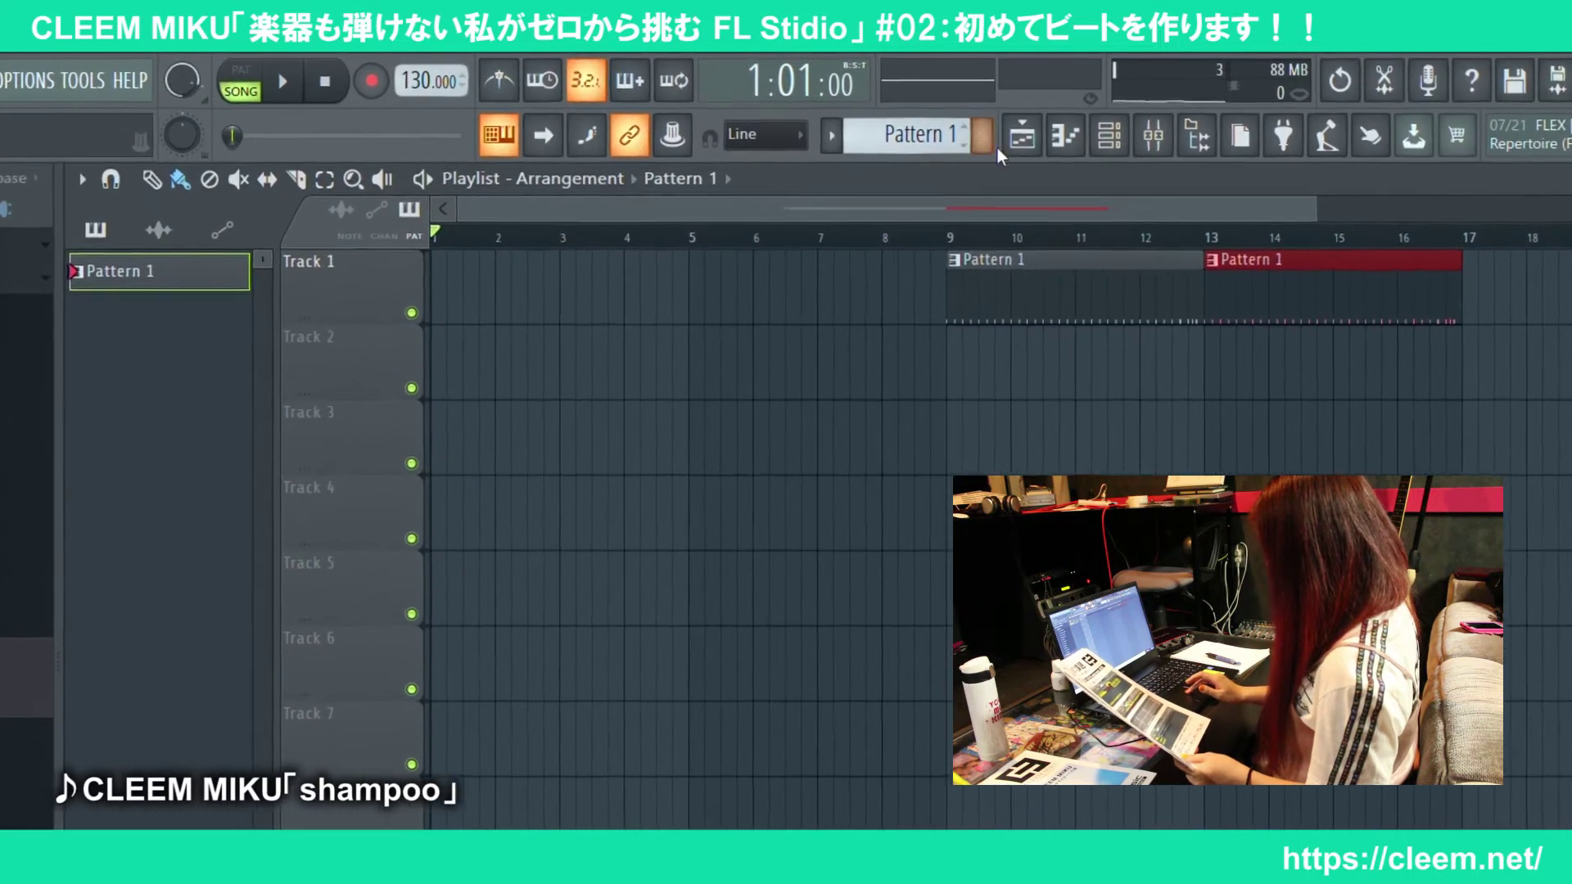
Step: Create a new pattern named intro and open its channel rack, placing it below the Track 1 clips
{"action": "left_click", "coordinate": [1019, 154]}
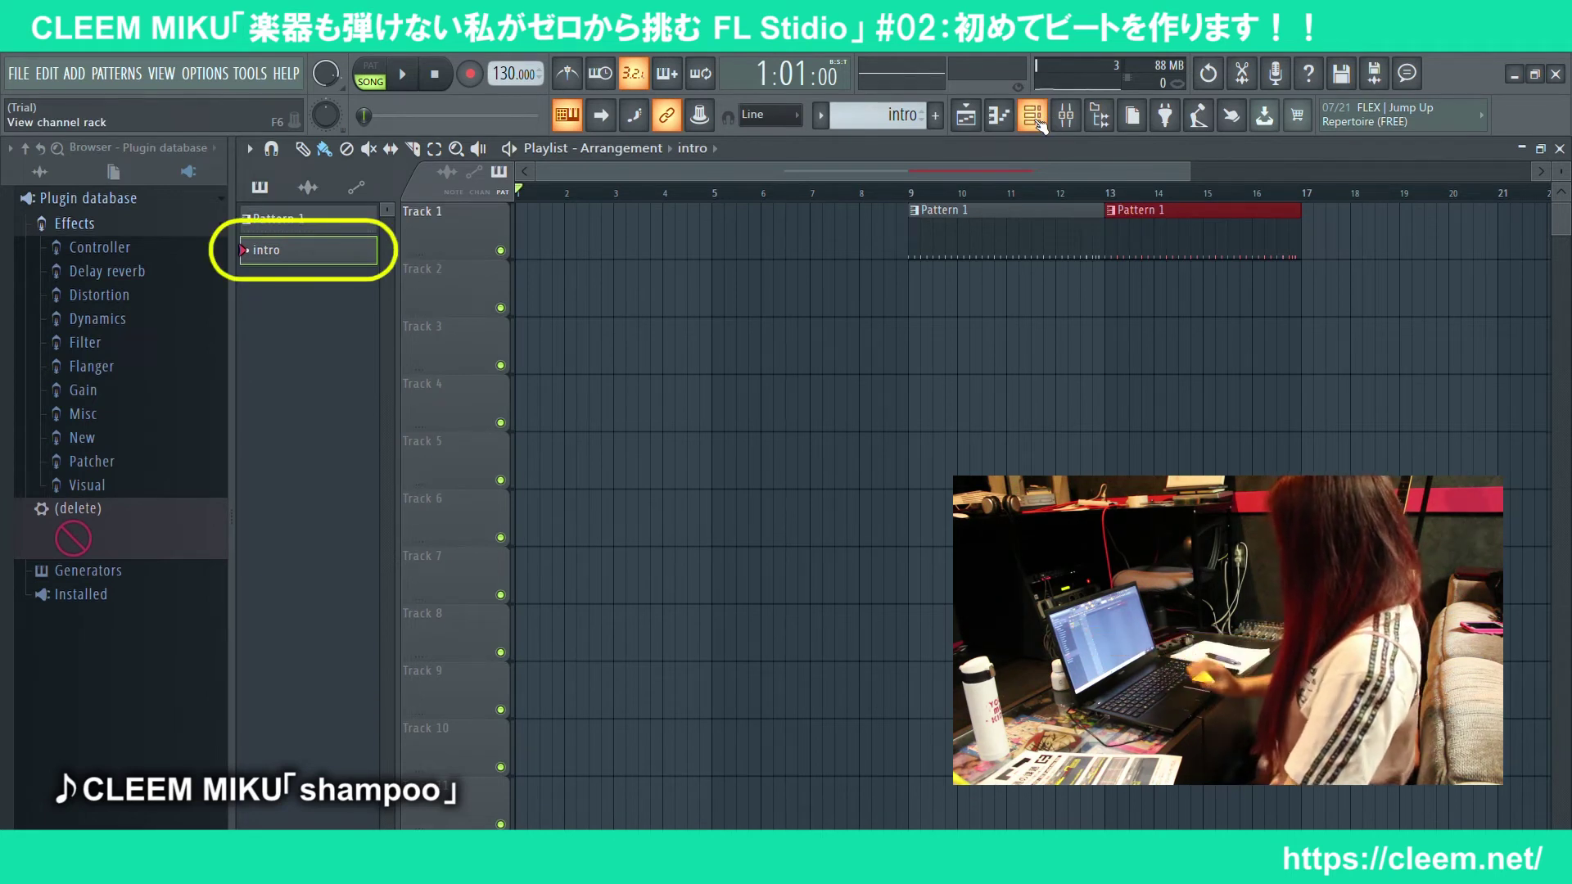
{"action": "left_click", "coordinate": [1035, 117]}
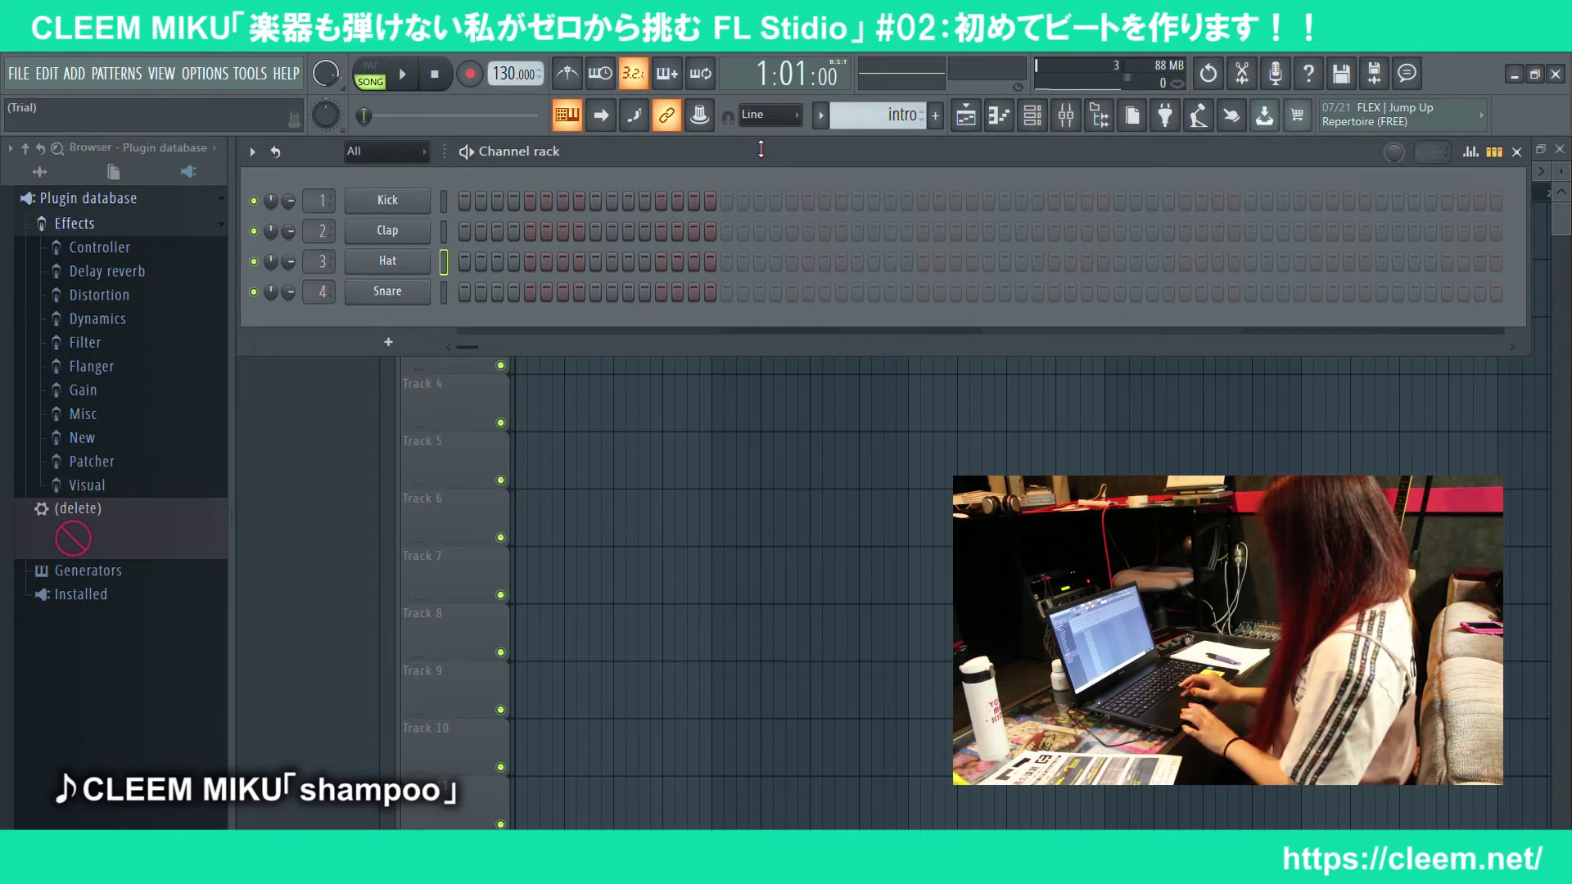
{"action": "left_click_drag", "start_coordinate": [756, 155], "coordinate": [738, 351]}
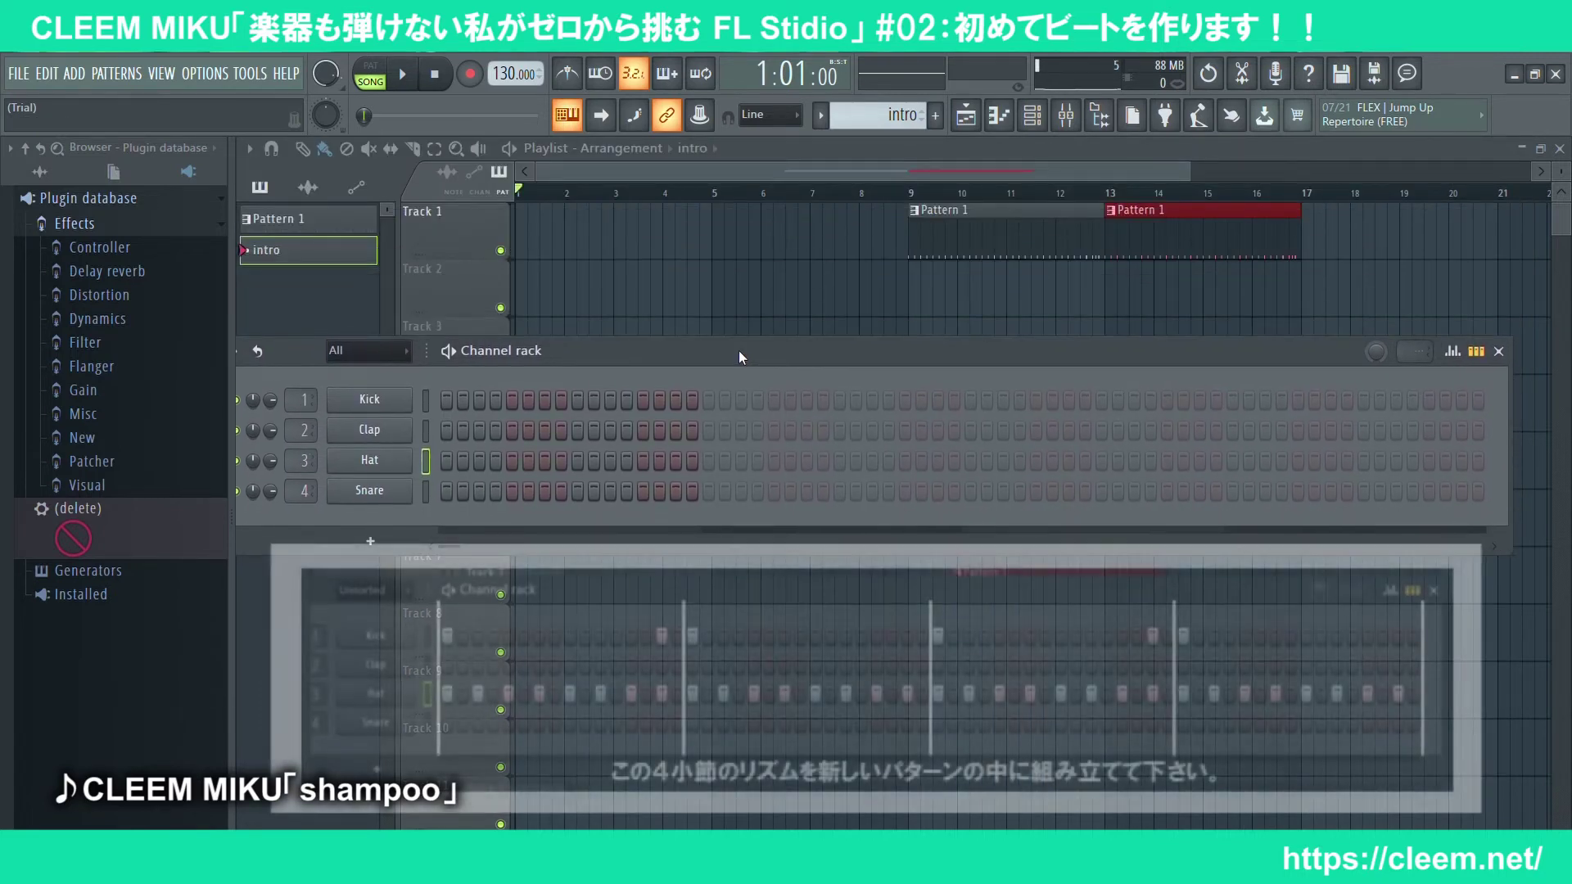
Step: Fill the intro pattern's four bars with Hats on every odd step from 1 to 63, and add a Kick on step 1
{"action": "left_click", "coordinate": [447, 462]}
{"action": "left_click", "coordinate": [513, 463]}
{"action": "left_click", "coordinate": [578, 462]}
{"action": "left_click", "coordinate": [644, 463]}
{"action": "left_click", "coordinate": [709, 462]}
{"action": "left_click", "coordinate": [741, 462]}
{"action": "left_click", "coordinate": [807, 462]}
{"action": "left_click", "coordinate": [872, 462]}
{"action": "left_click", "coordinate": [971, 462]}
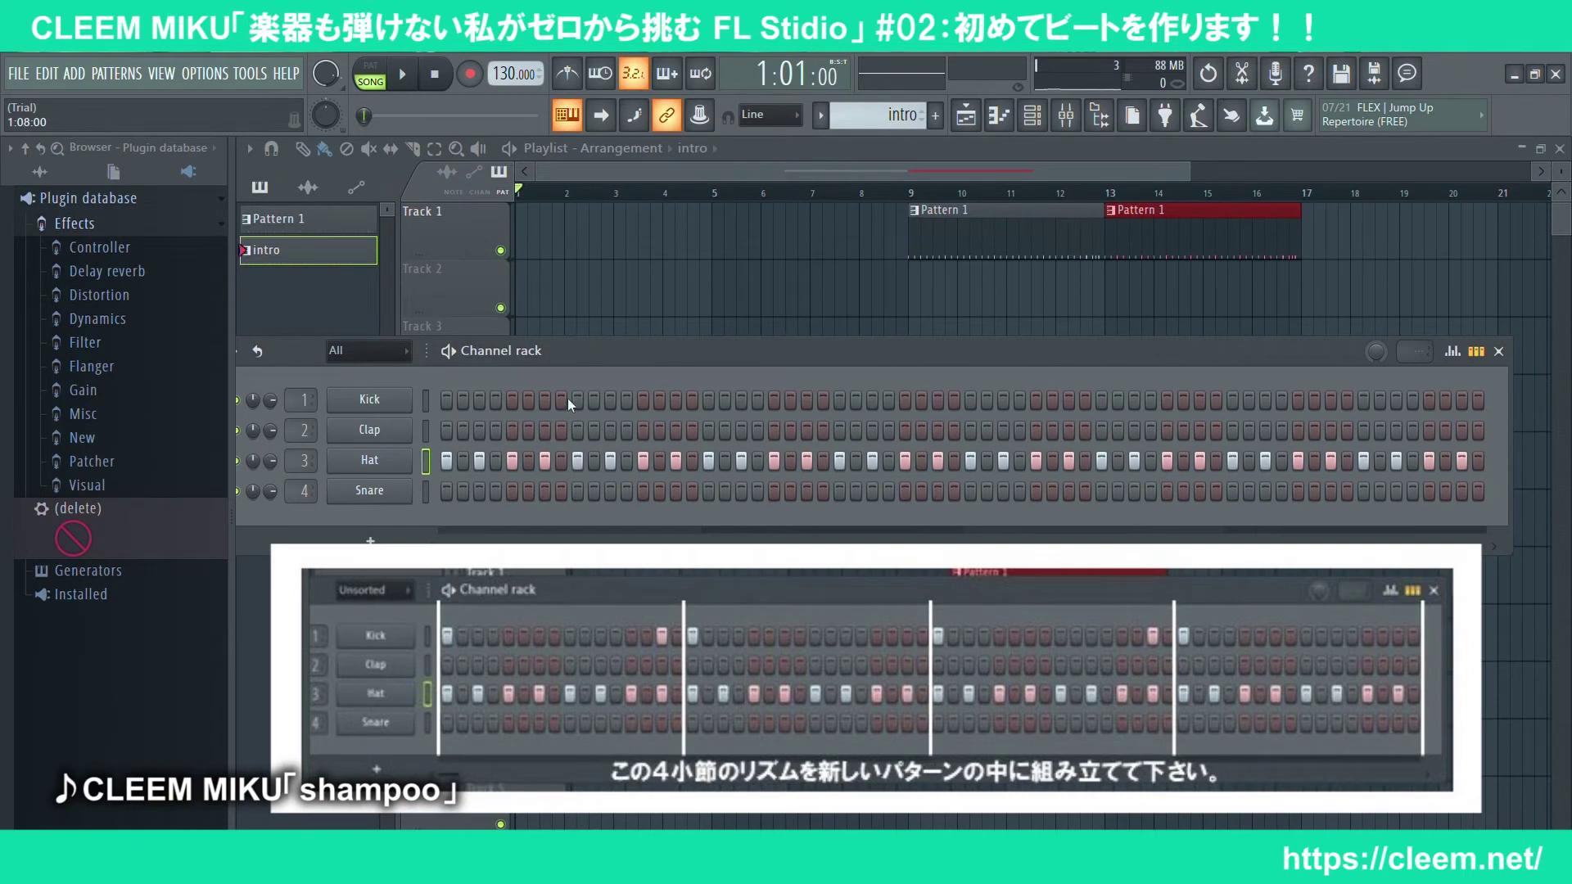
{"action": "left_click", "coordinate": [446, 400]}
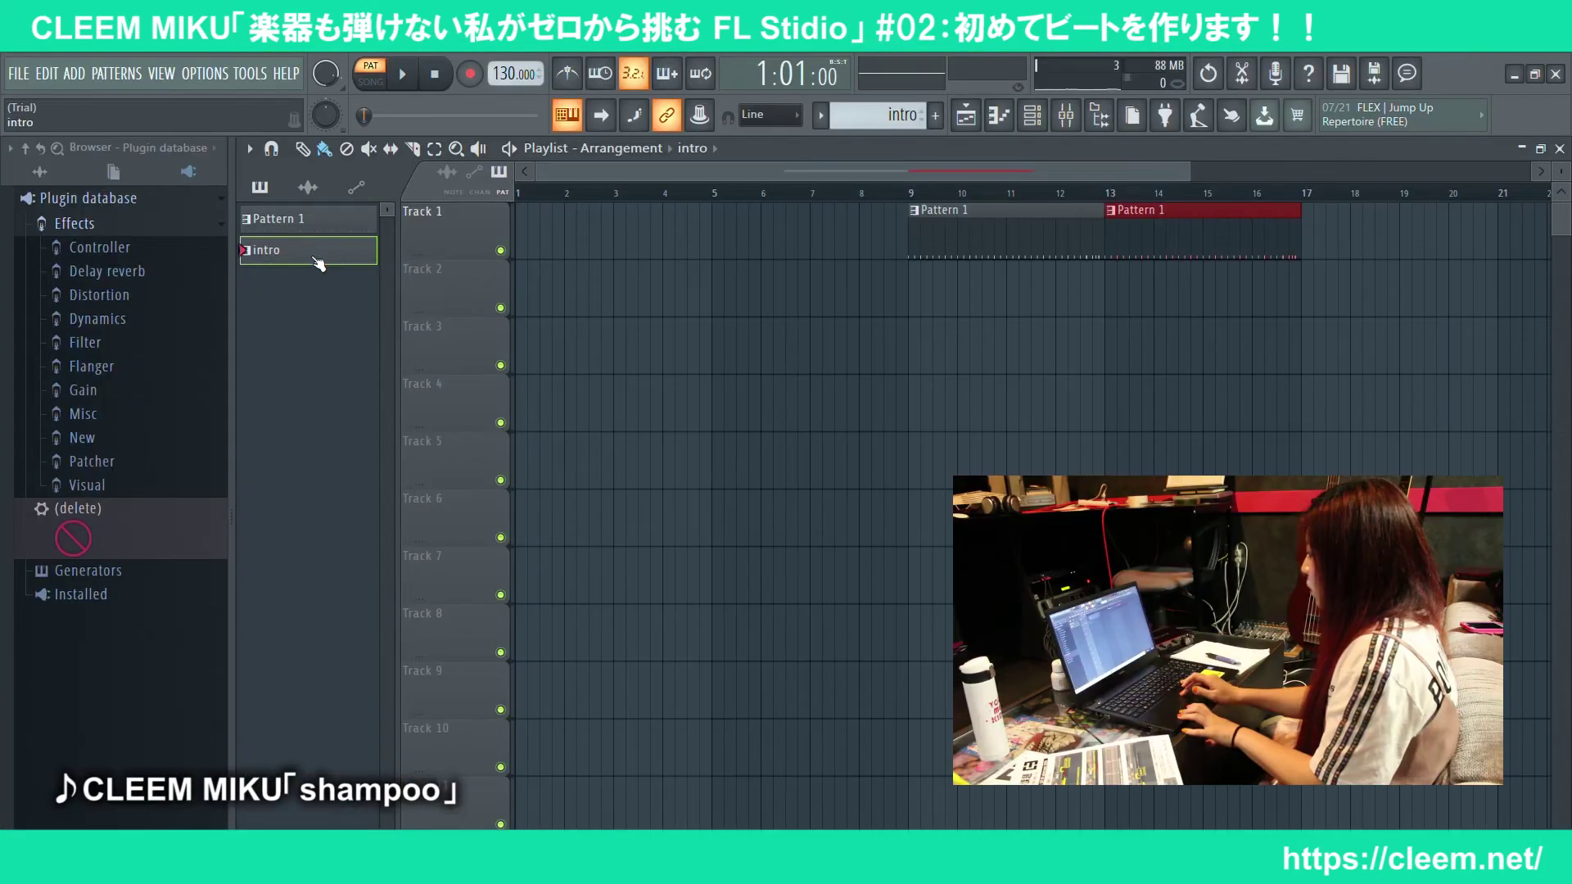
Step: Place the intro pattern on Track 1 at bar 1 with a copy at bar 5, and play the arrangement in song mode
{"action": "left_click_drag", "start_coordinate": [317, 264], "coordinate": [518, 221]}
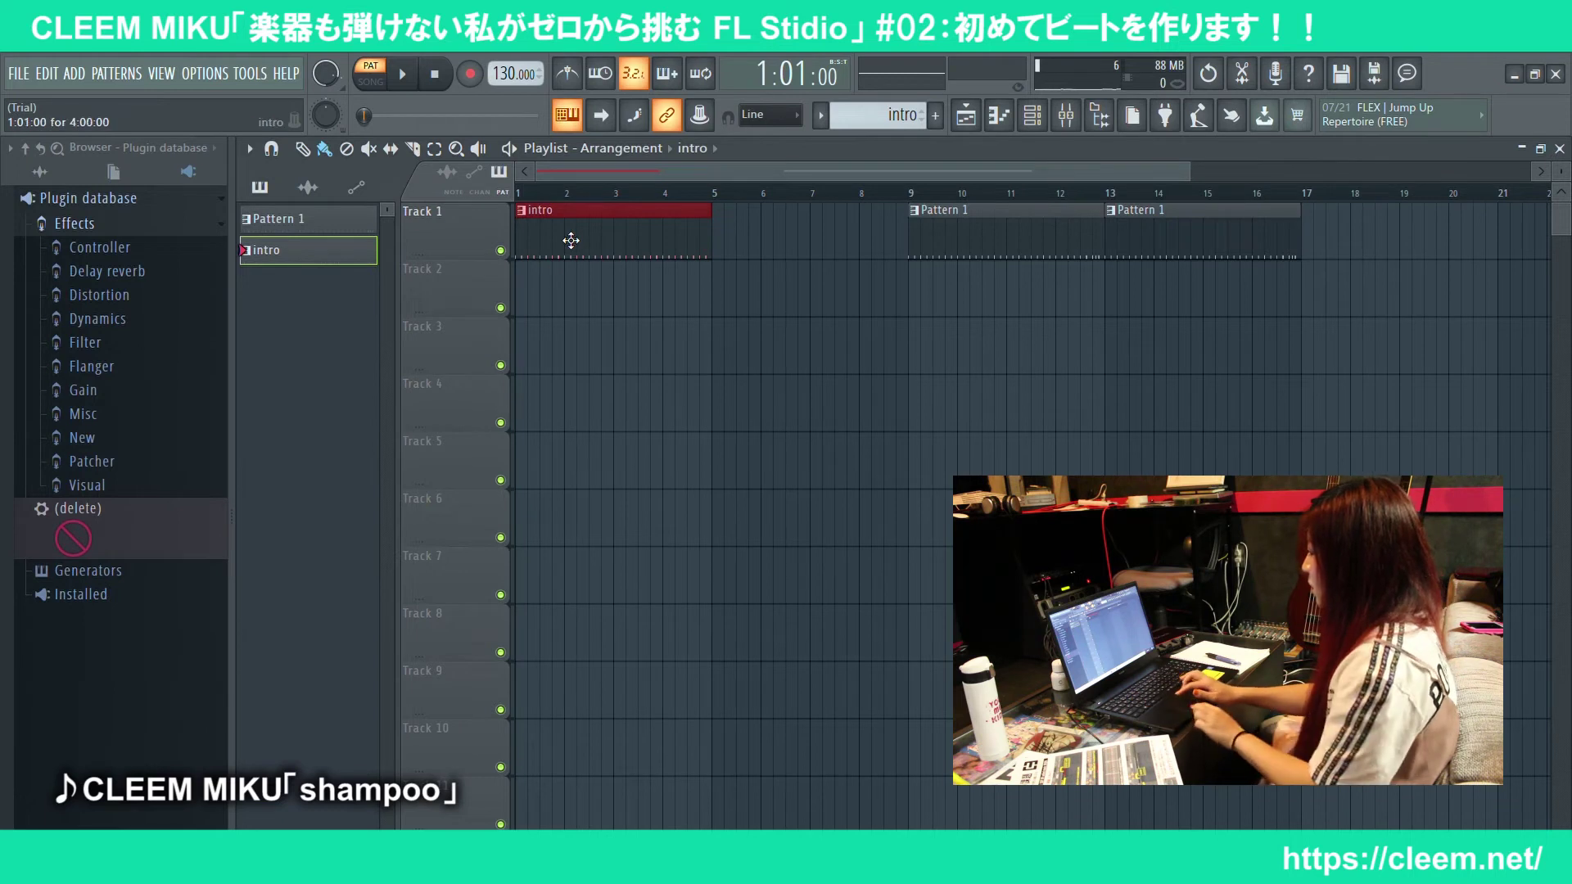
{"action": "left_click_drag", "start_coordinate": [571, 240], "coordinate": [701, 233]}
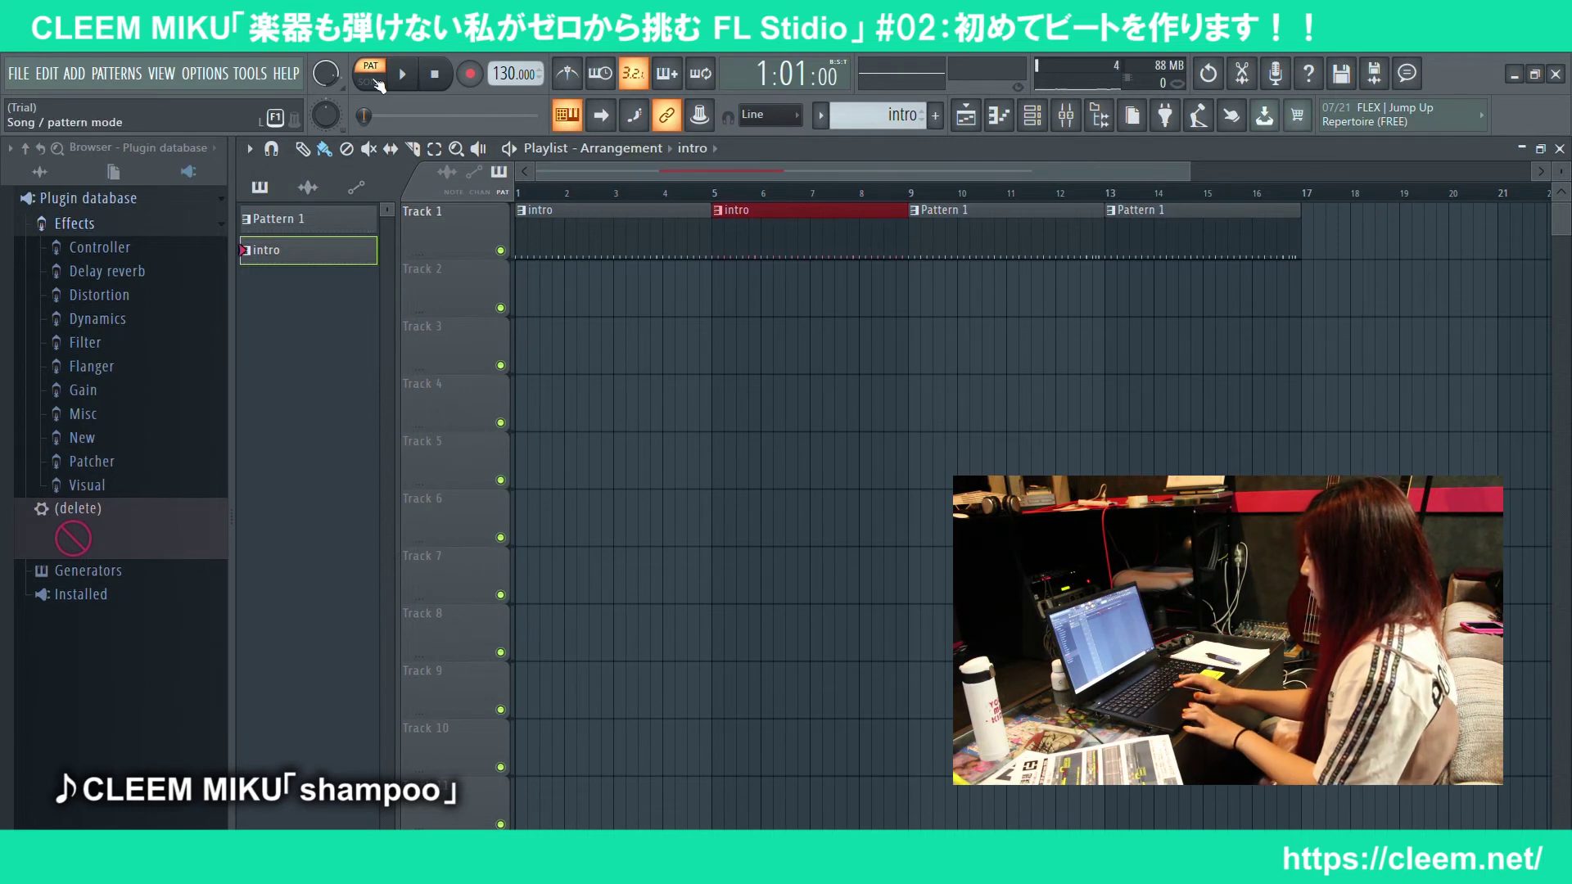
{"action": "key", "text": "space"}
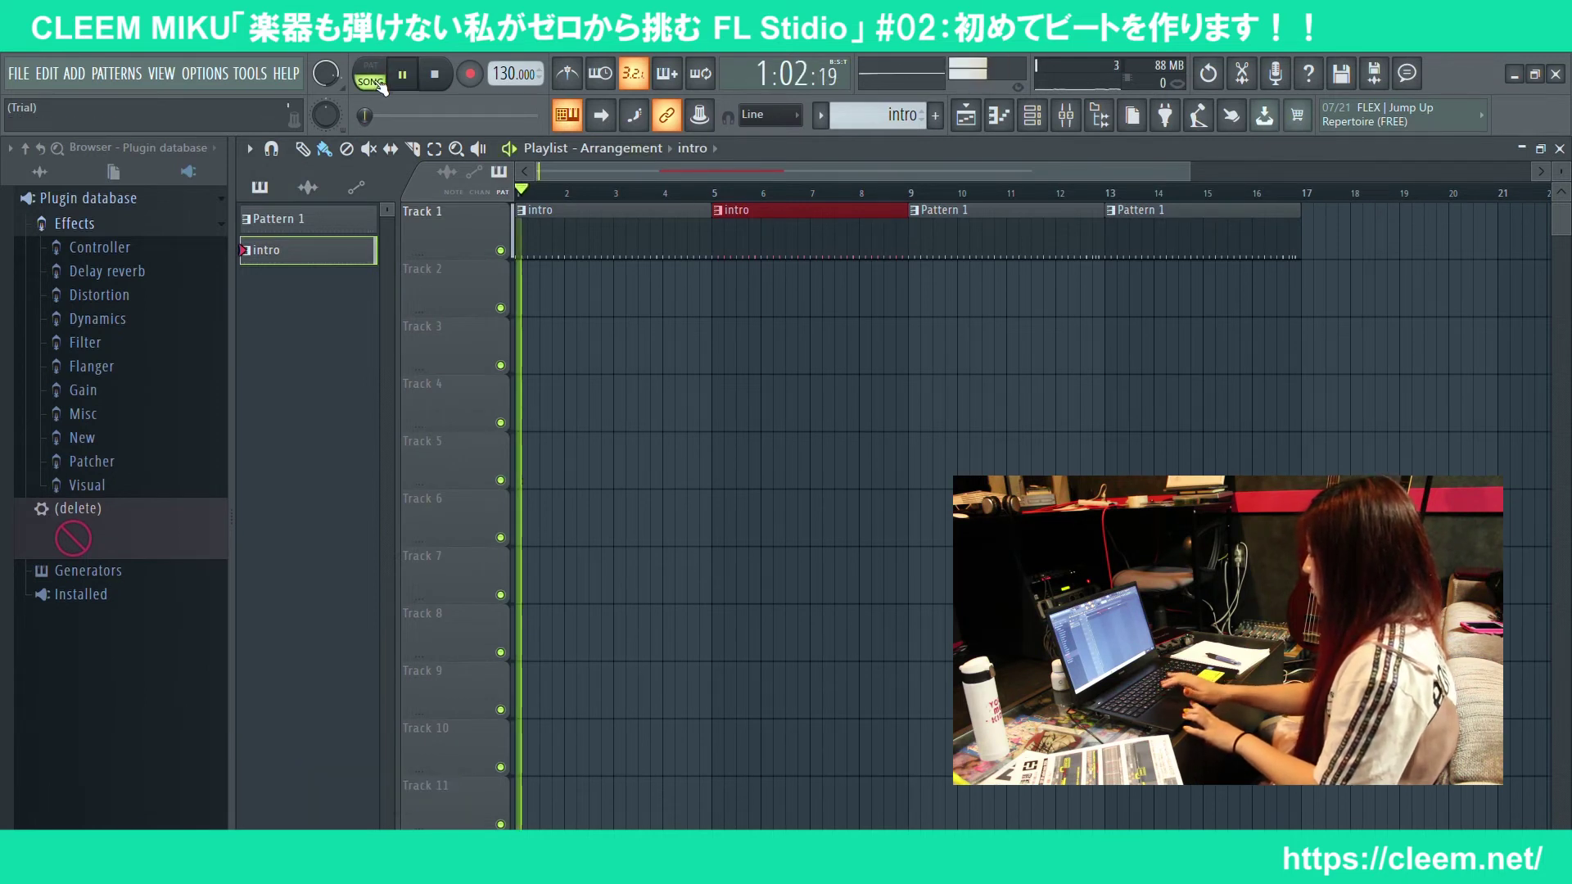